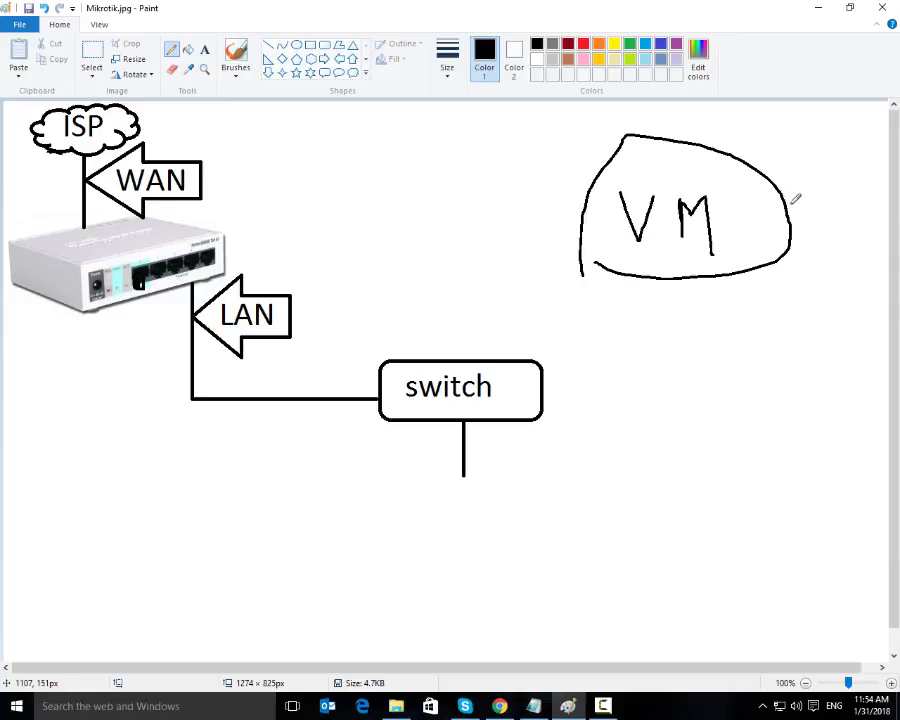
# Launch VMware Workstation from the desktop as administrator, maximize its window and select the MikroTik machine in the library.
pyautogui.click(824, 13)
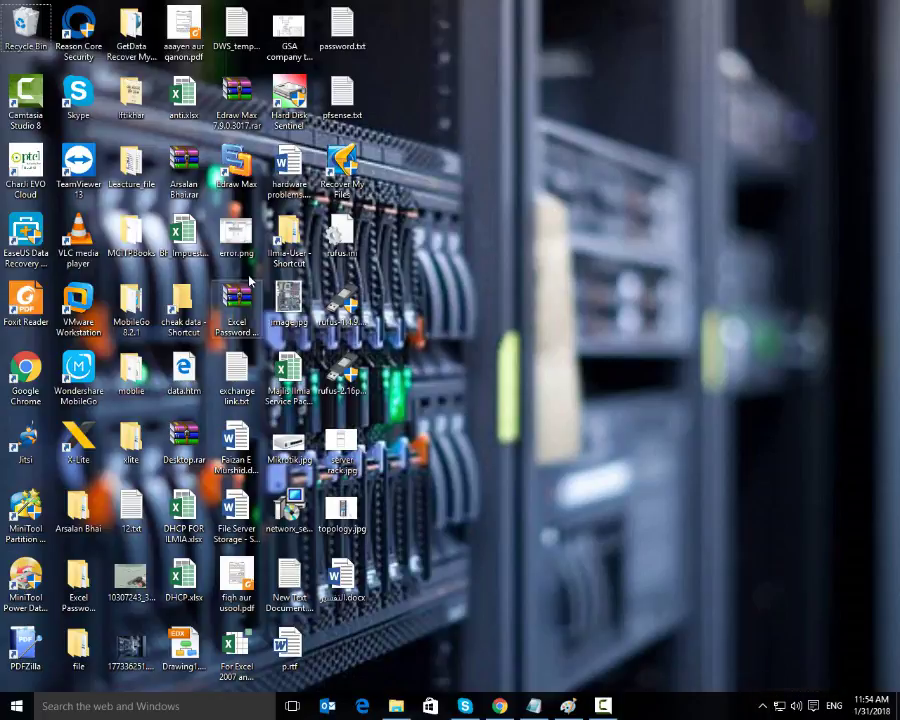
pyautogui.rightClick(74, 309)
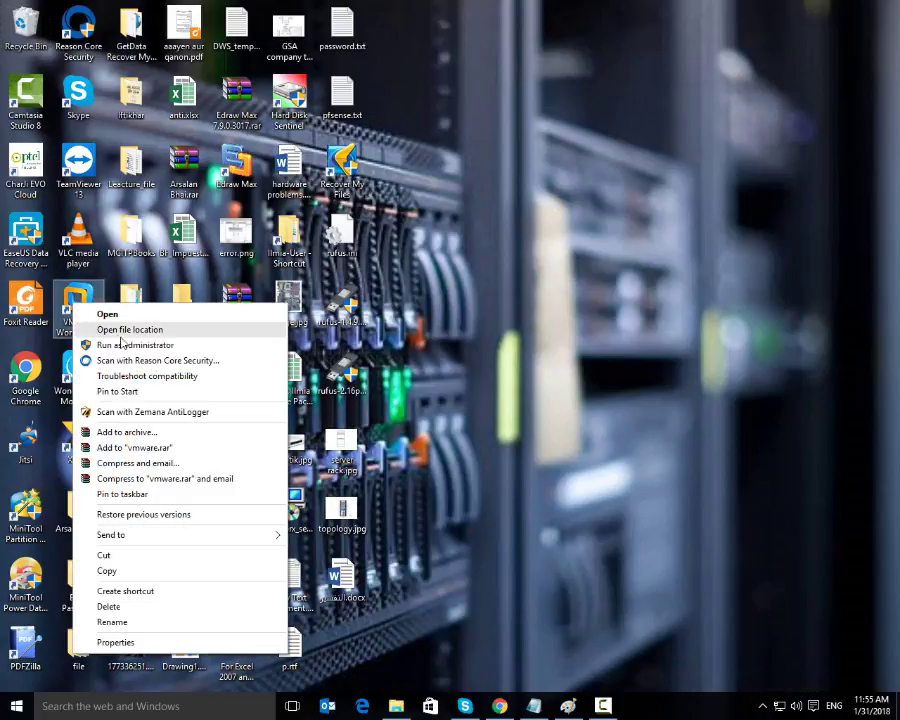
pyautogui.click(121, 346)
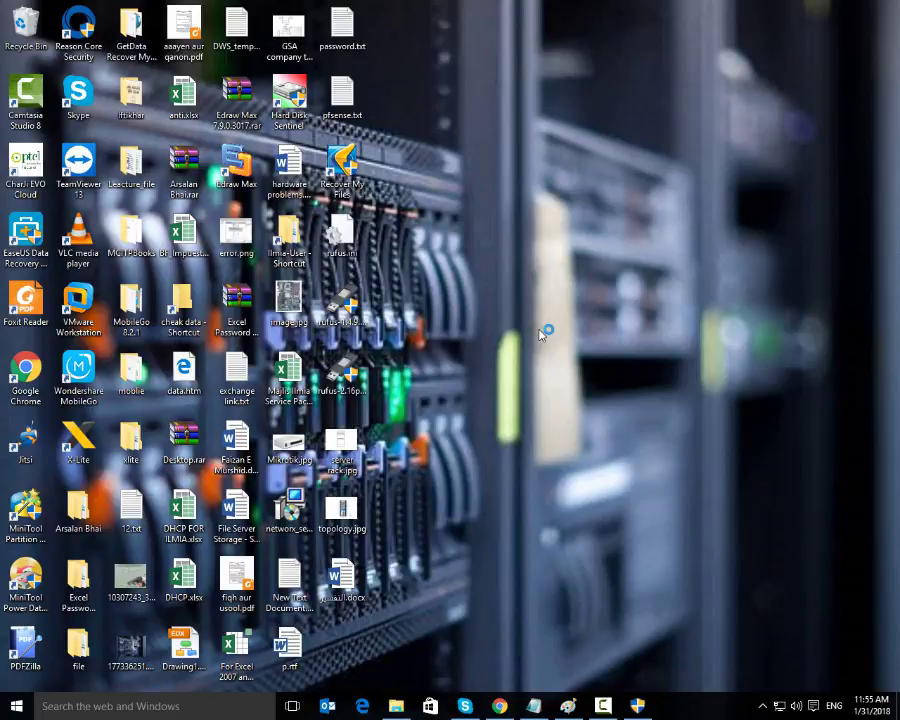
pyautogui.click(640, 706)
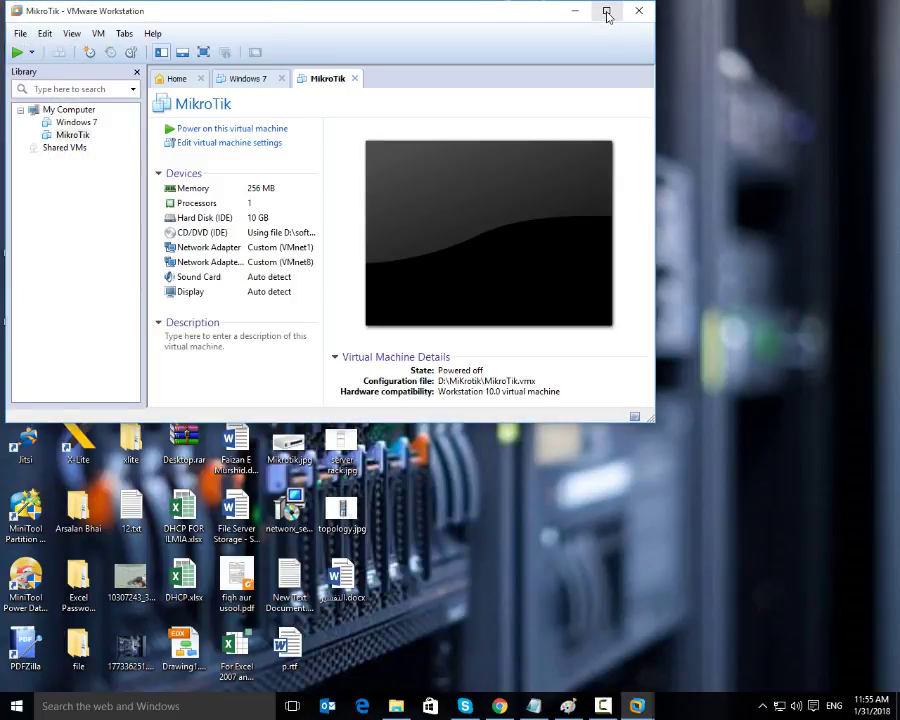
pyautogui.click(605, 11)
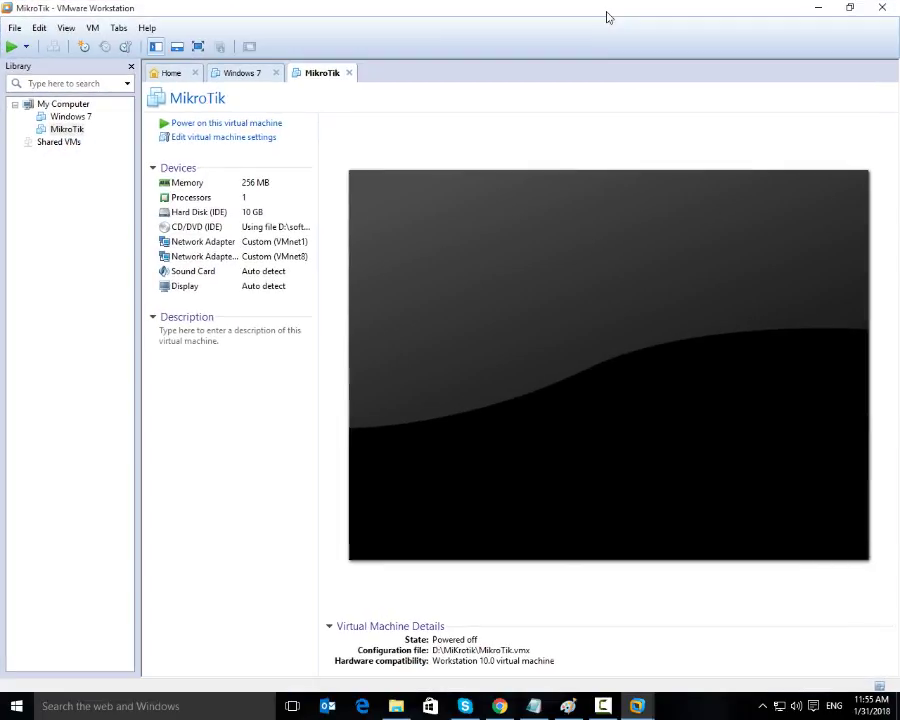
pyautogui.click(67, 129)
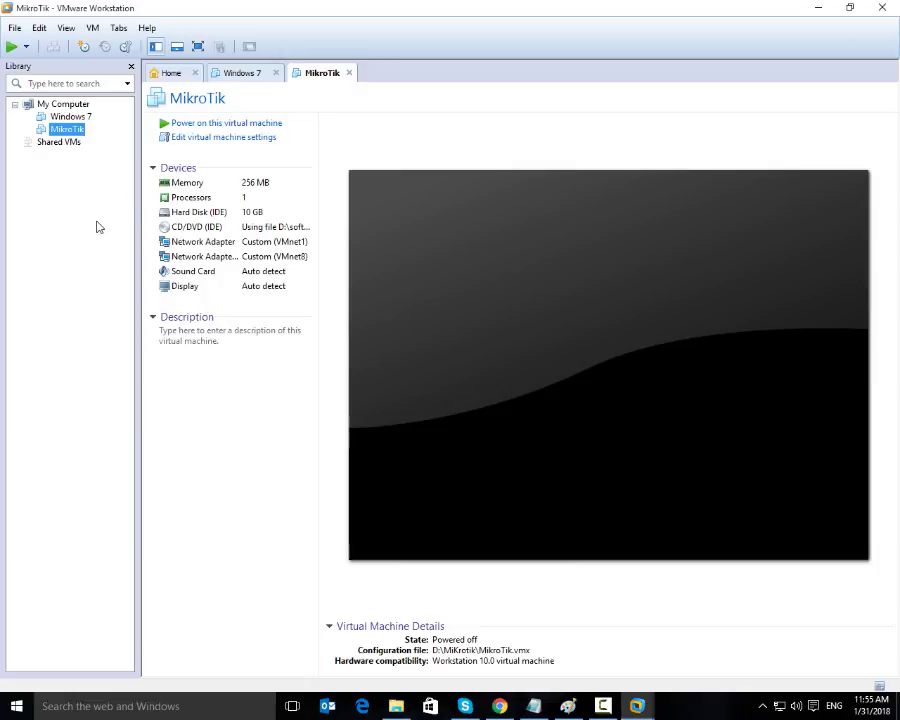
# Start a new virtual machine with the Custom (advanced) configuration and Workstation 10.0 hardware compatibility.
pyautogui.click(14, 28)
pyautogui.click(14, 28)
pyautogui.click(14, 28)
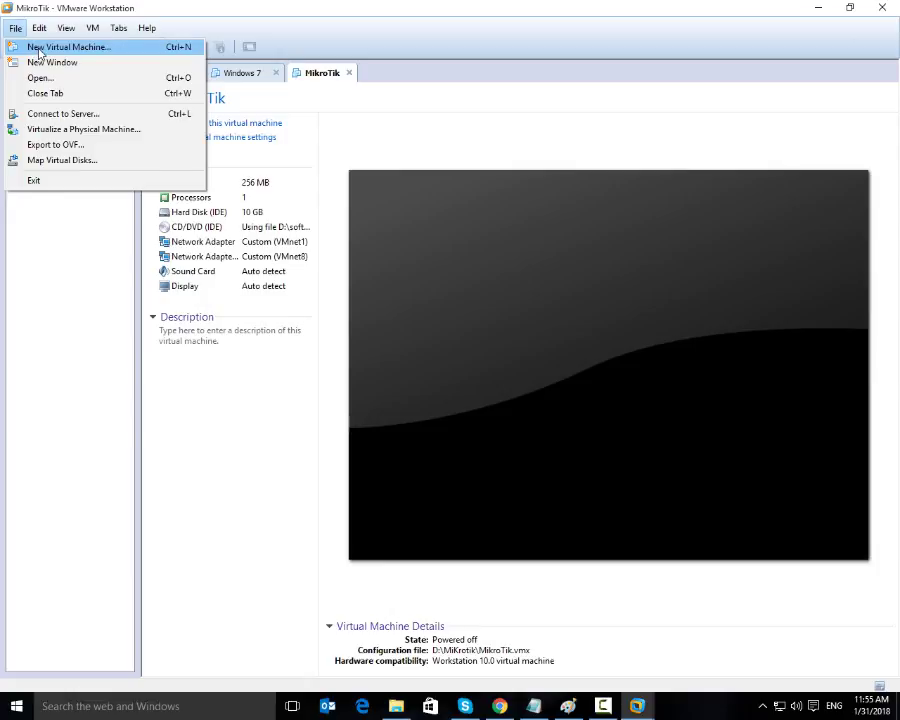
pyautogui.click(40, 50)
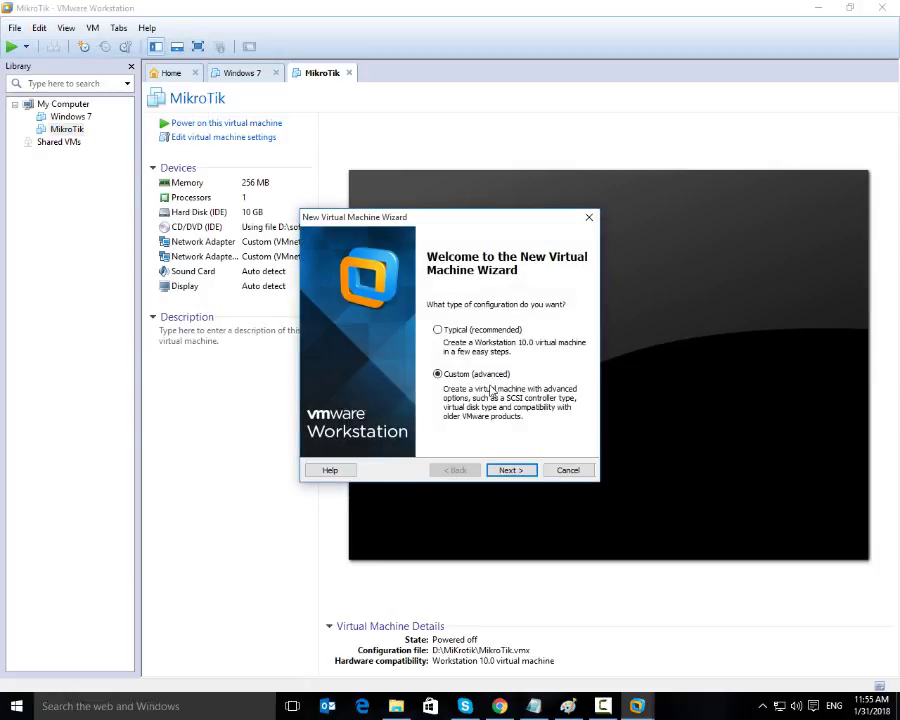
pyautogui.click(520, 469)
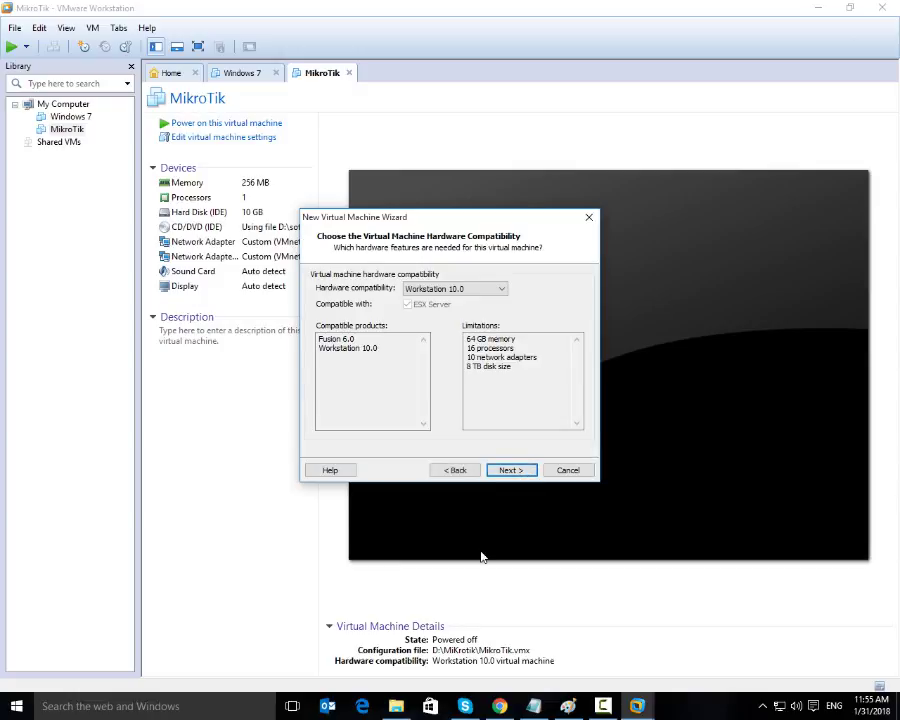
pyautogui.click(511, 470)
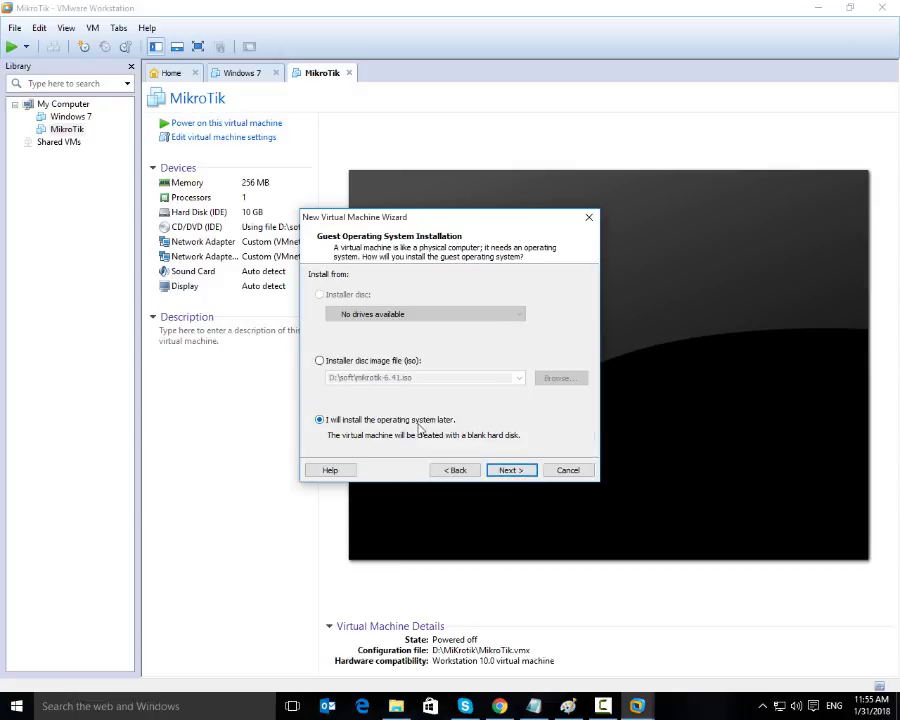
# Leave the operating system installation for later and use Other with version Other 64-bit as the guest system.
pyautogui.click(511, 470)
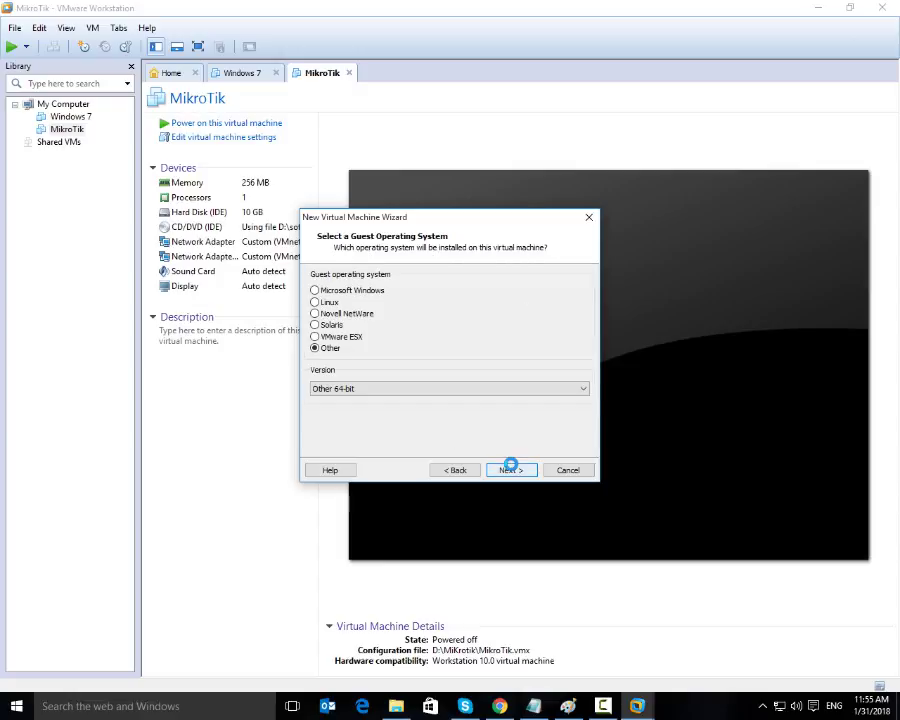
pyautogui.click(427, 389)
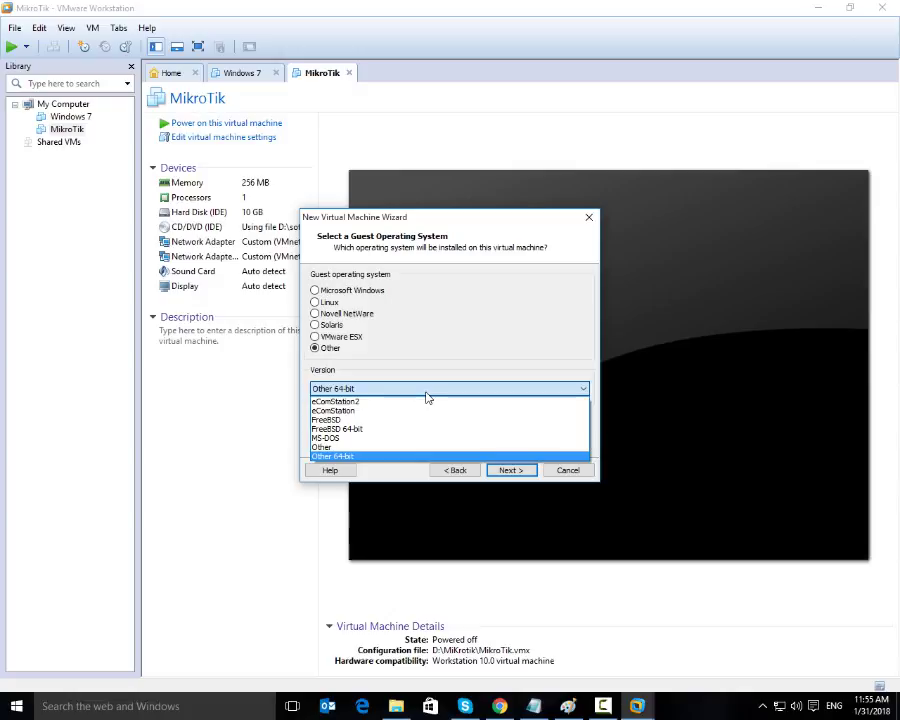
pyautogui.click(426, 393)
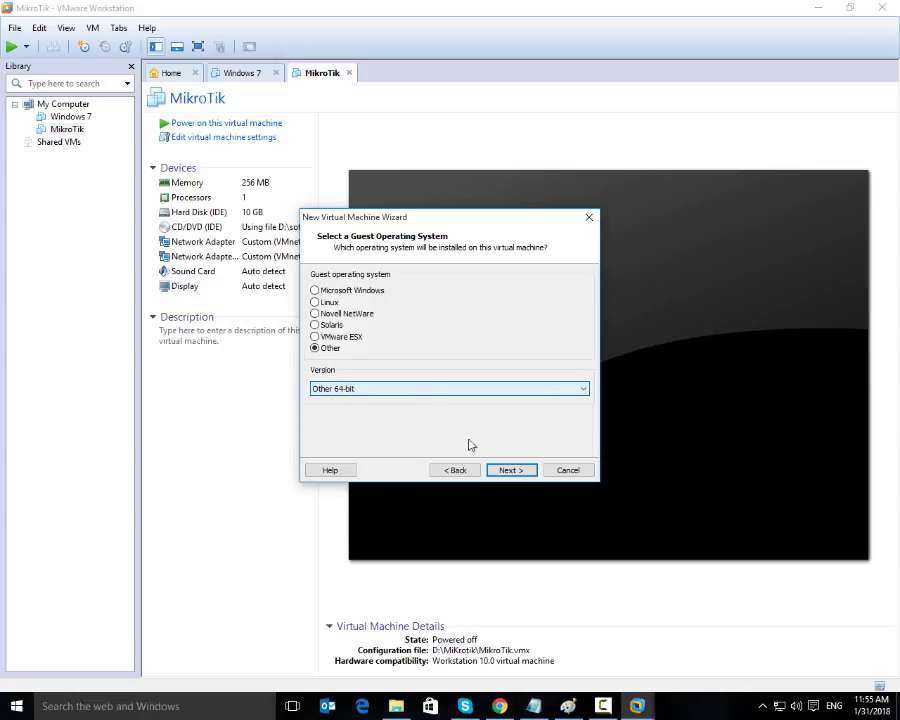
pyautogui.click(512, 472)
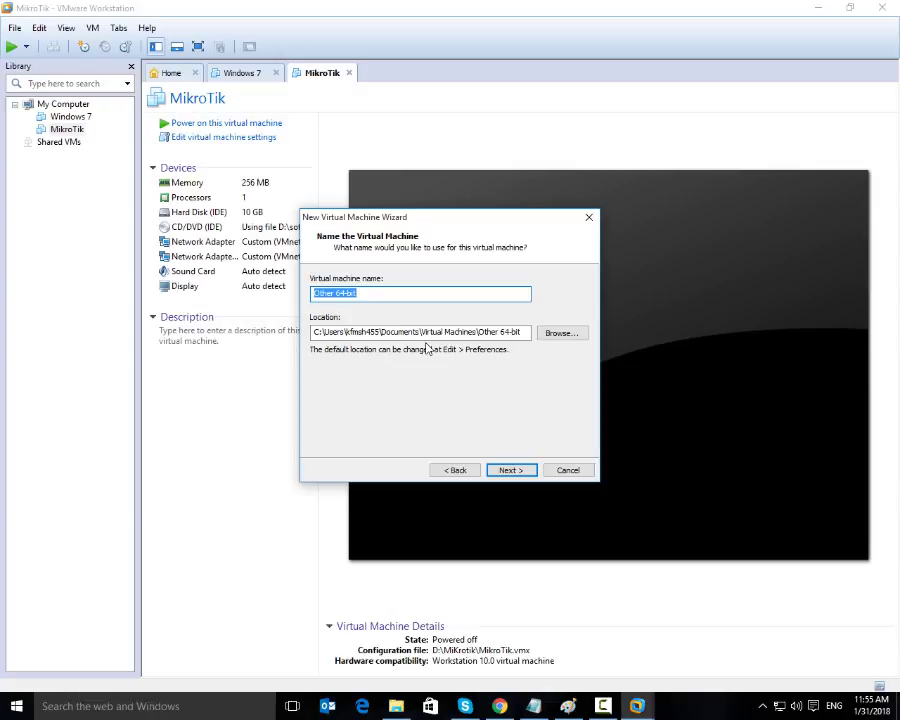
# Name the virtual machine MIKRO and browse to Local Disk (D:) for its storage location.
pyautogui.write('MI')
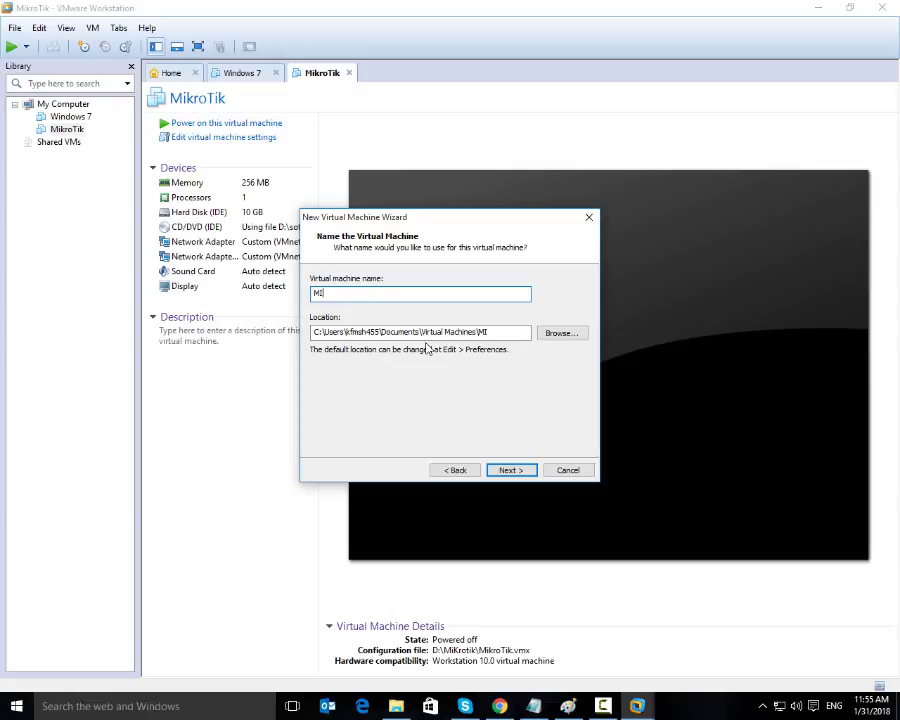
pyautogui.write('KRO')
pyautogui.click(558, 335)
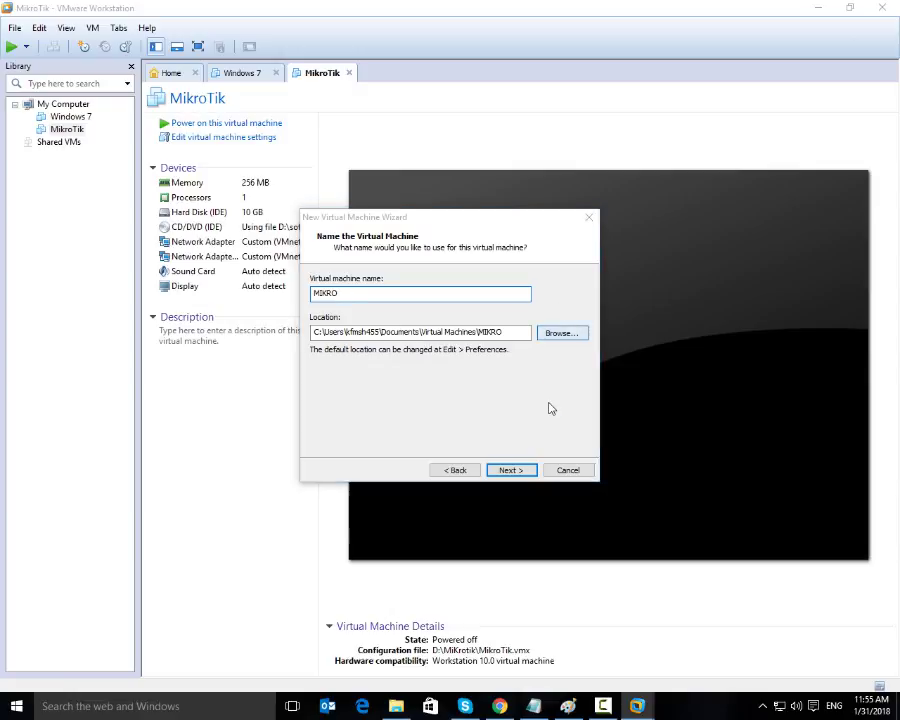
pyautogui.moveTo(546, 352); pyautogui.dragTo(542, 287)
pyautogui.doubleClick(364, 343)
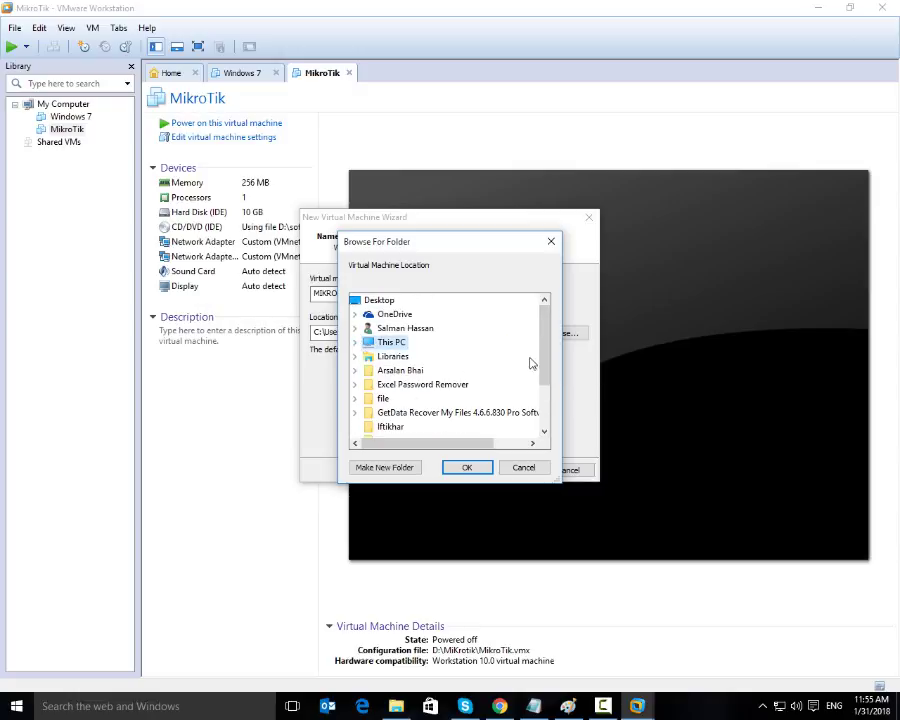
pyautogui.moveTo(546, 366)
pyautogui.mouseDown()
pyautogui.moveTo(544, 414)
pyautogui.moveTo(546, 344)
pyautogui.mouseUp()
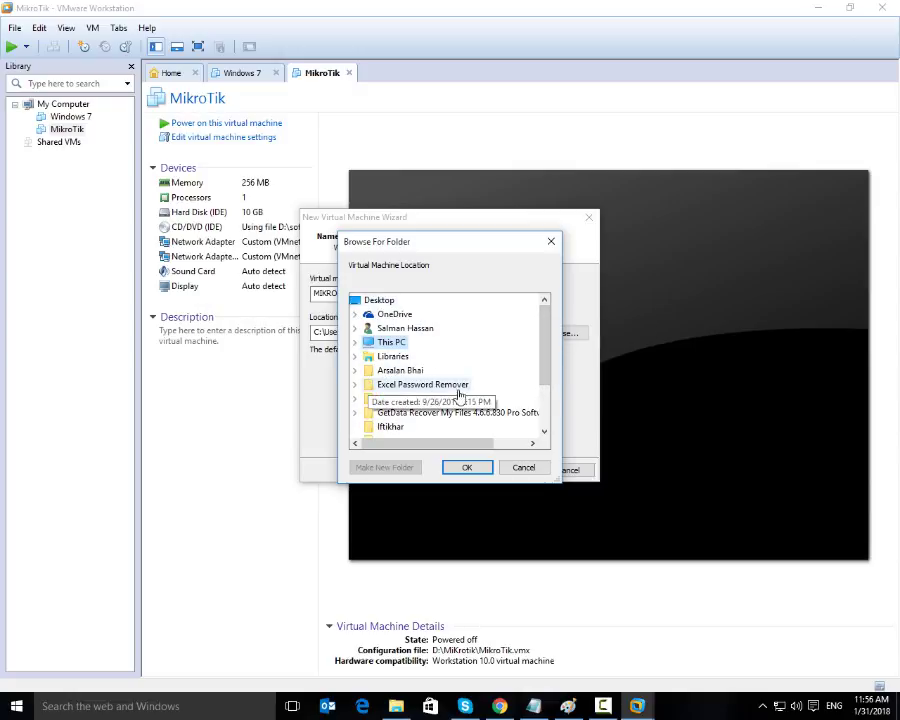
pyautogui.click(354, 344)
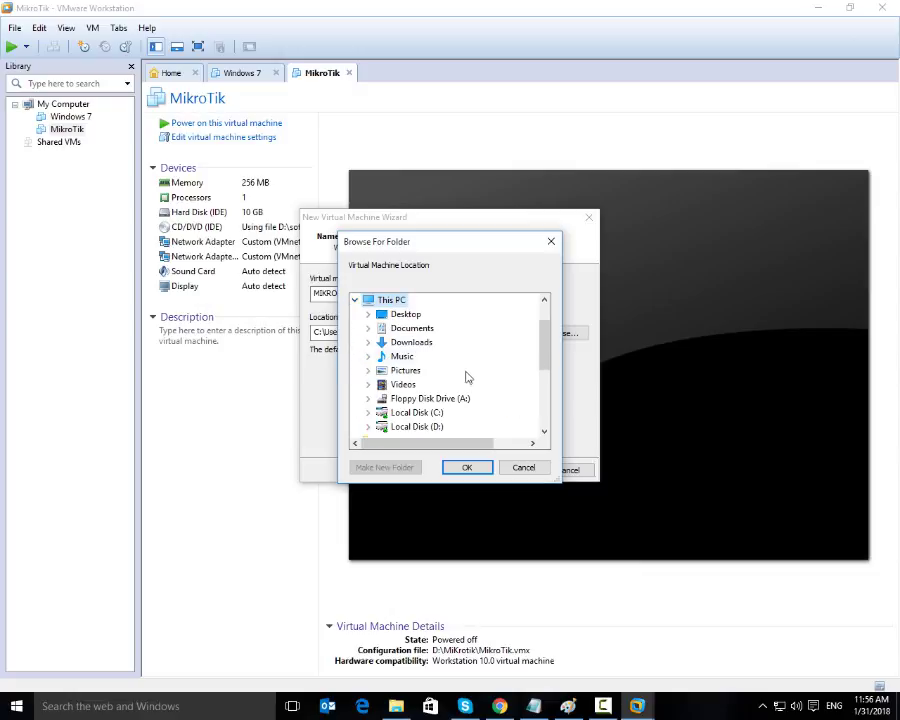
pyautogui.doubleClick(435, 427)
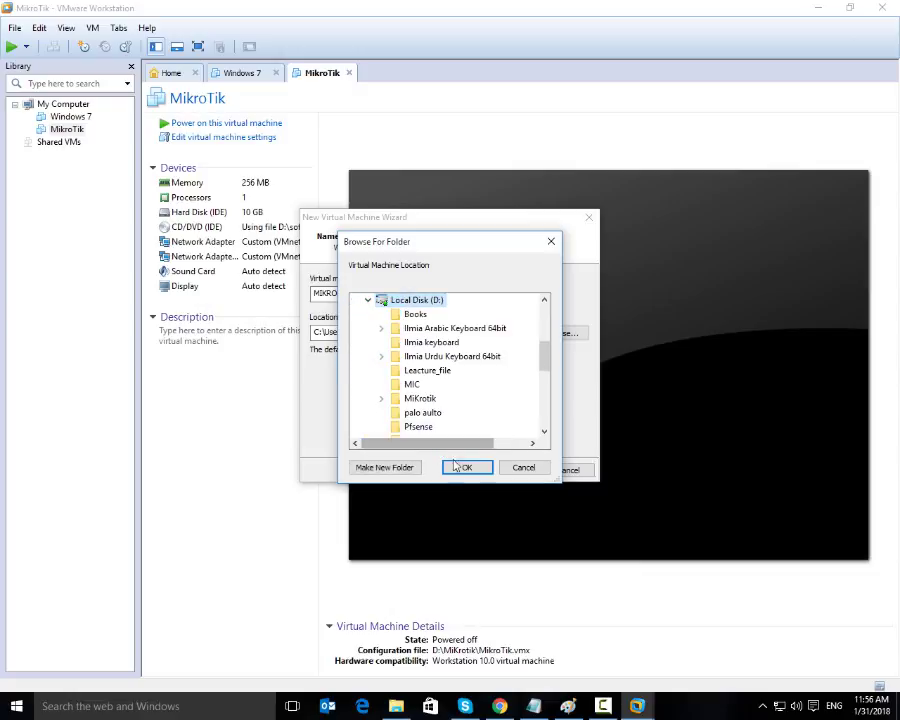
# Create a folder named 12mikro on drive D: and use it as the virtual machine's location.
pyautogui.click(358, 472)
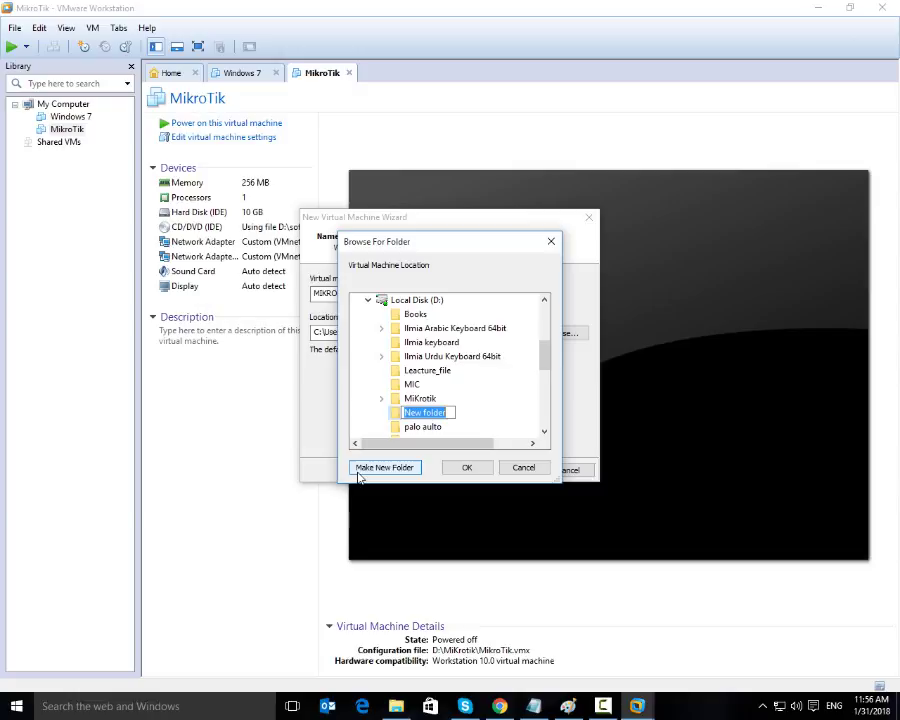
pyautogui.write('12mi')
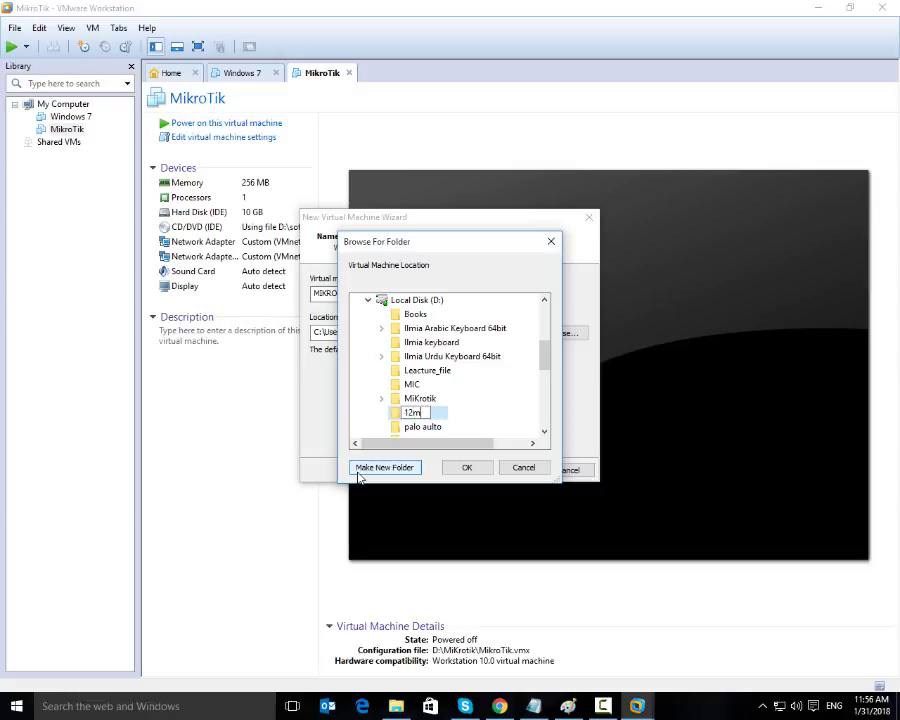
pyautogui.write('kro')
pyautogui.press('Escape')
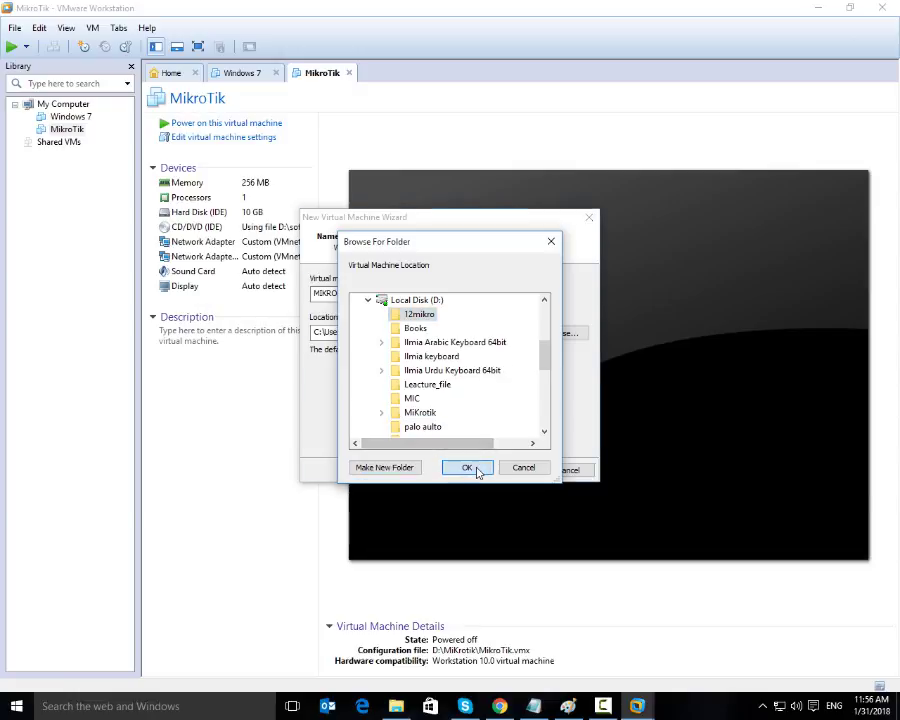
pyautogui.click(474, 467)
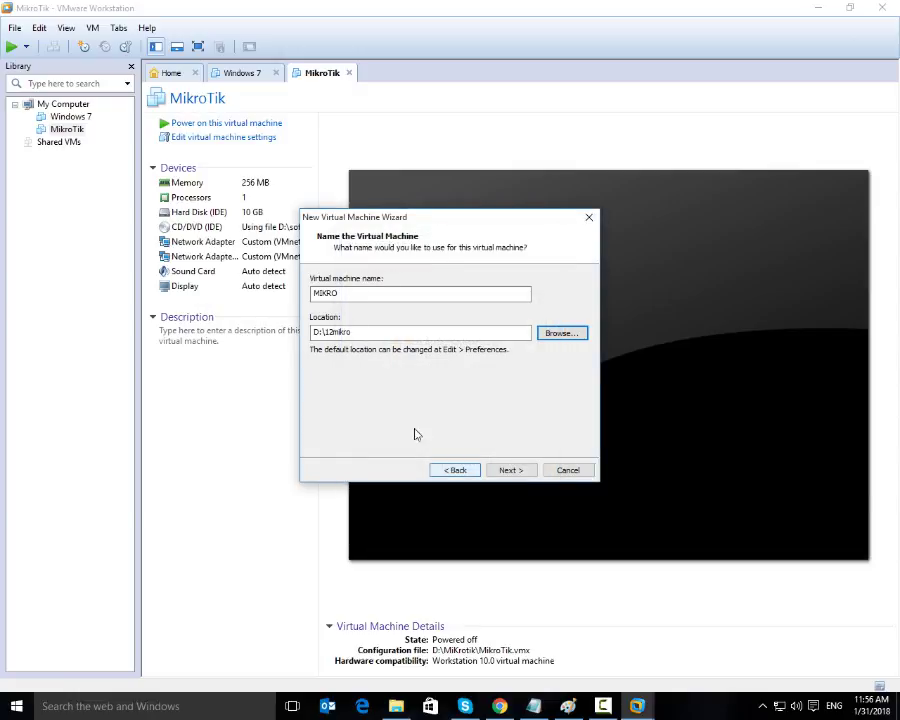
# Accept one processor with one core and 256 MB of memory for the virtual machine.
pyautogui.click(514, 470)
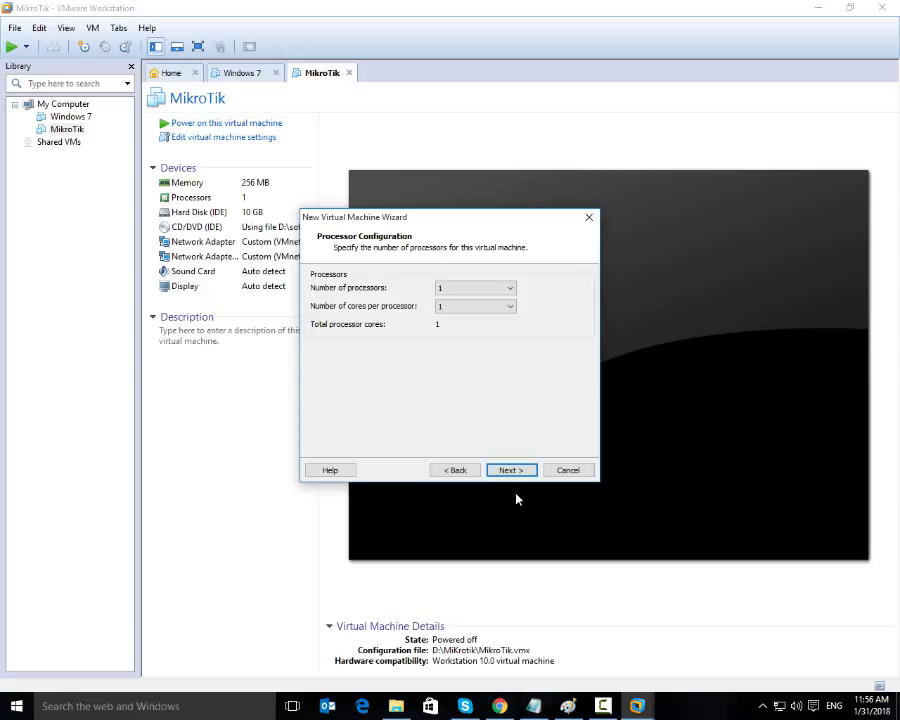
pyautogui.click(511, 471)
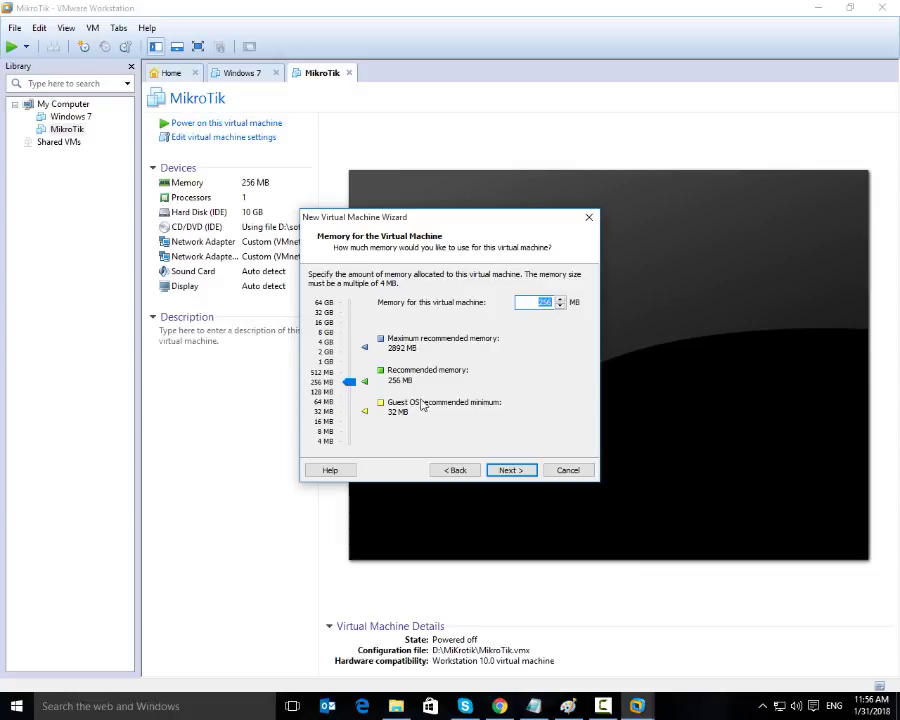
pyautogui.click(512, 470)
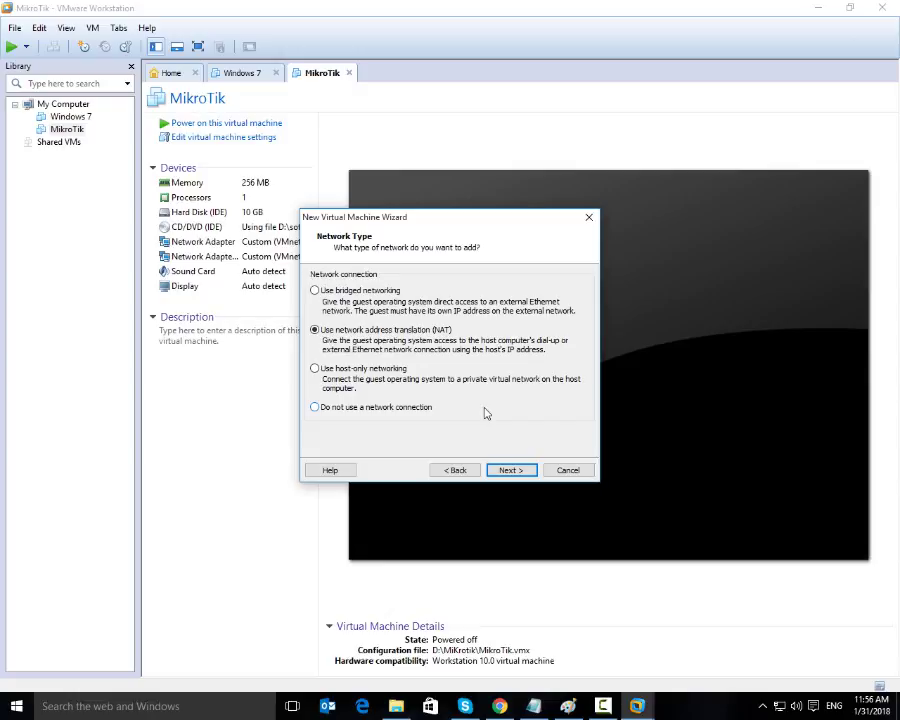
# Set the virtual machine's network connection to host-only networking.
pyautogui.click(340, 369)
pyautogui.click(512, 470)
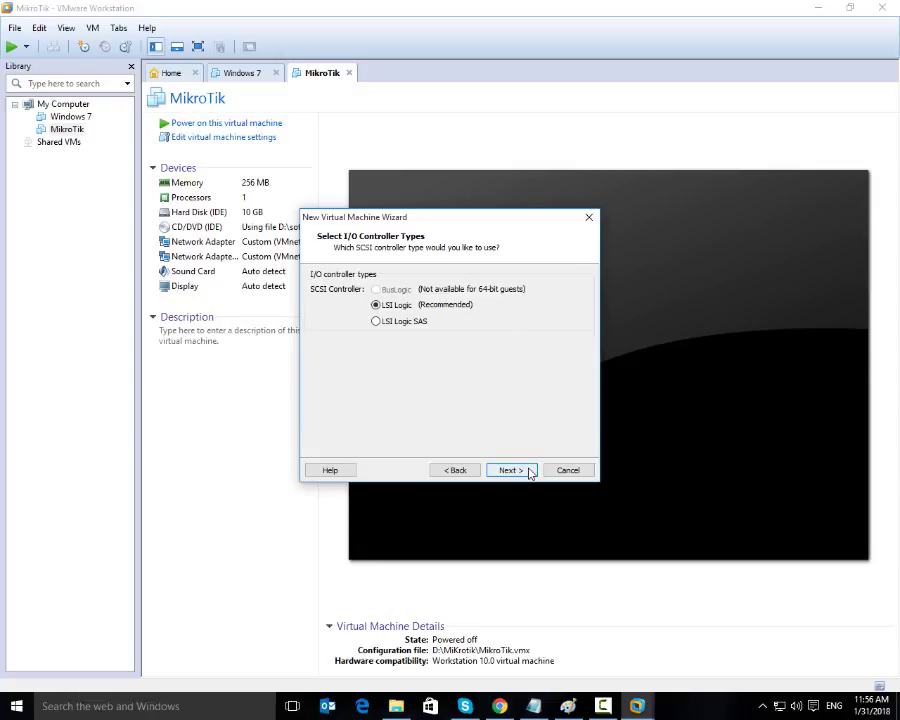
pyautogui.click(467, 471)
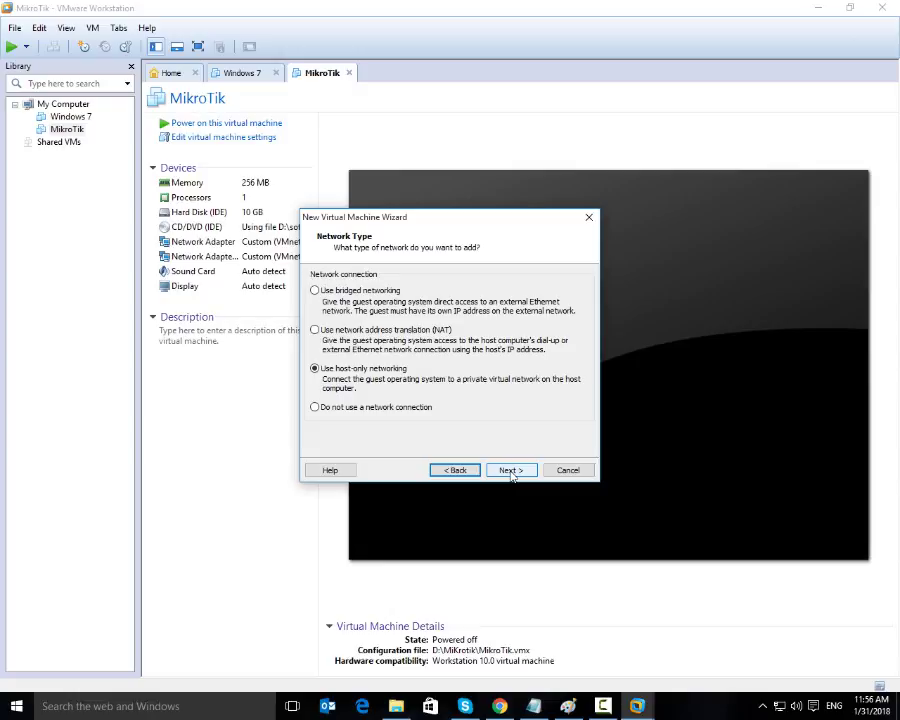
pyautogui.click(511, 472)
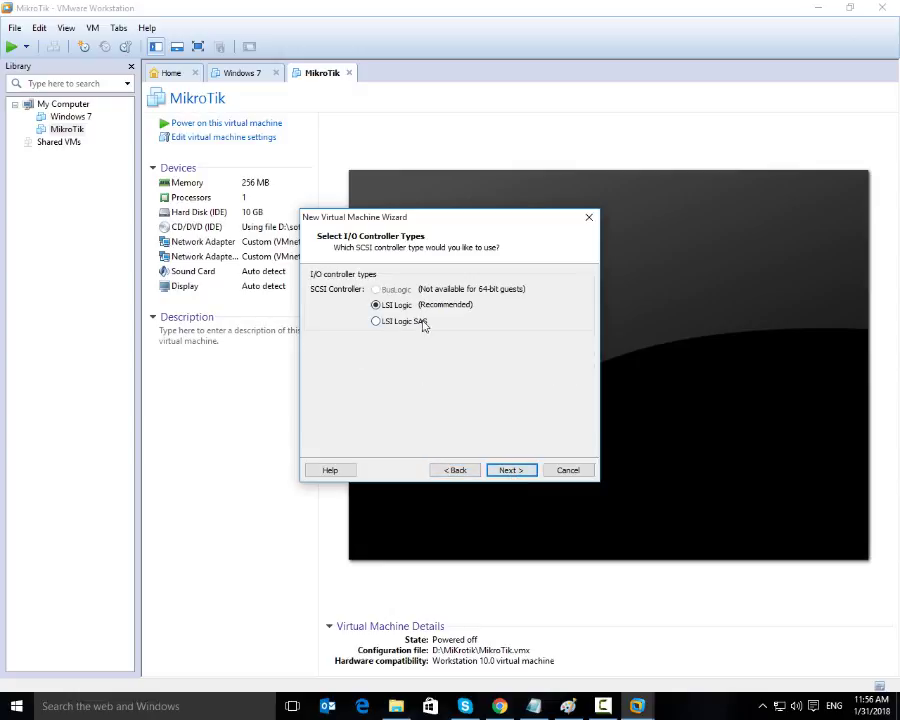
# Configure a new 10 GB IDE virtual disk stored as a single file, keeping the LSI Logic controller.
pyautogui.click(520, 473)
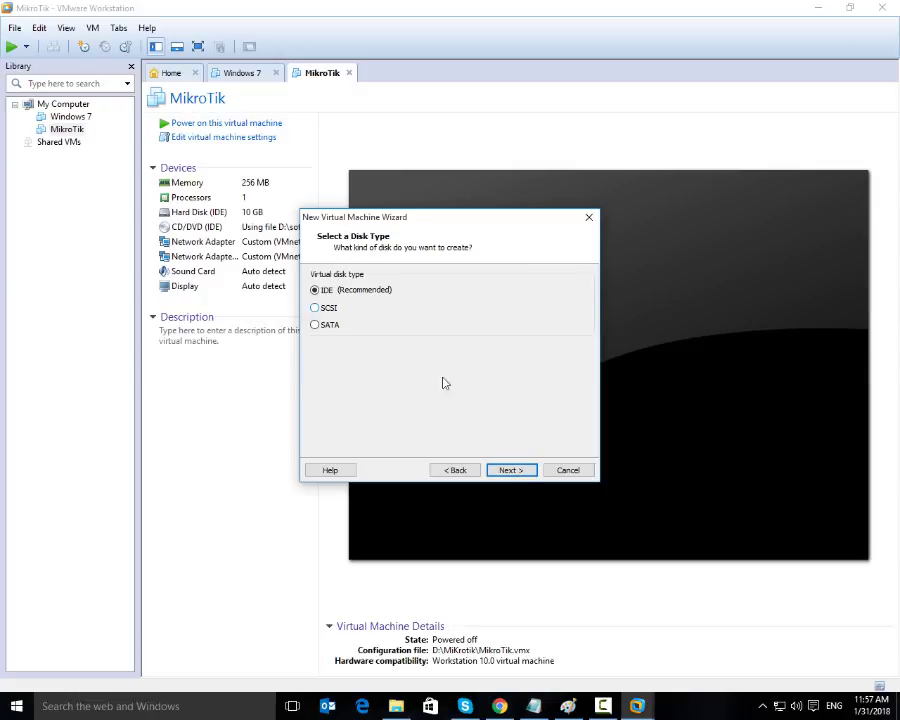
pyautogui.click(514, 471)
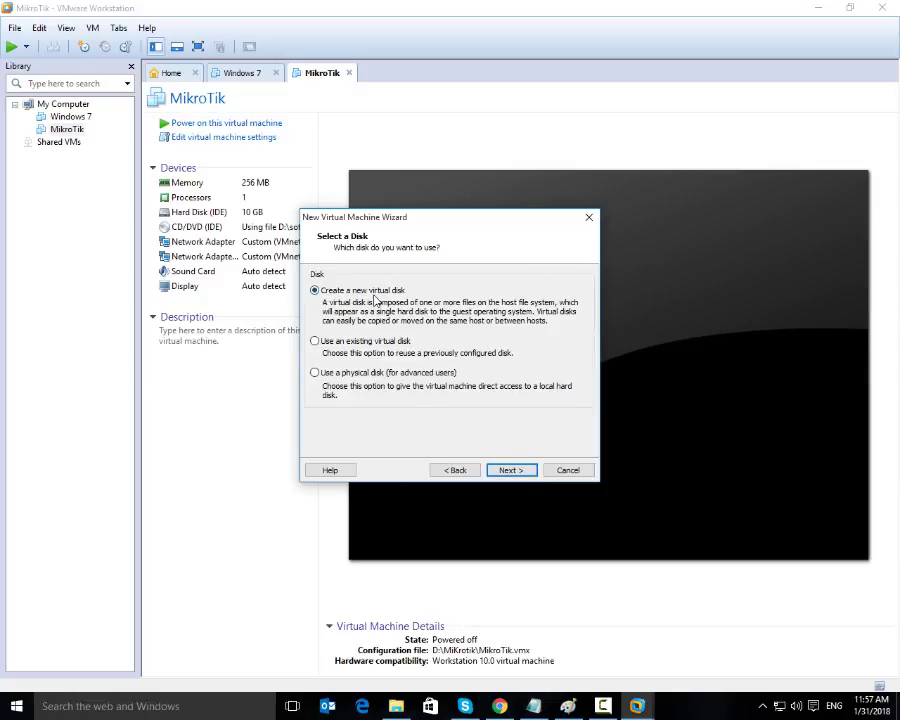
pyautogui.click(521, 470)
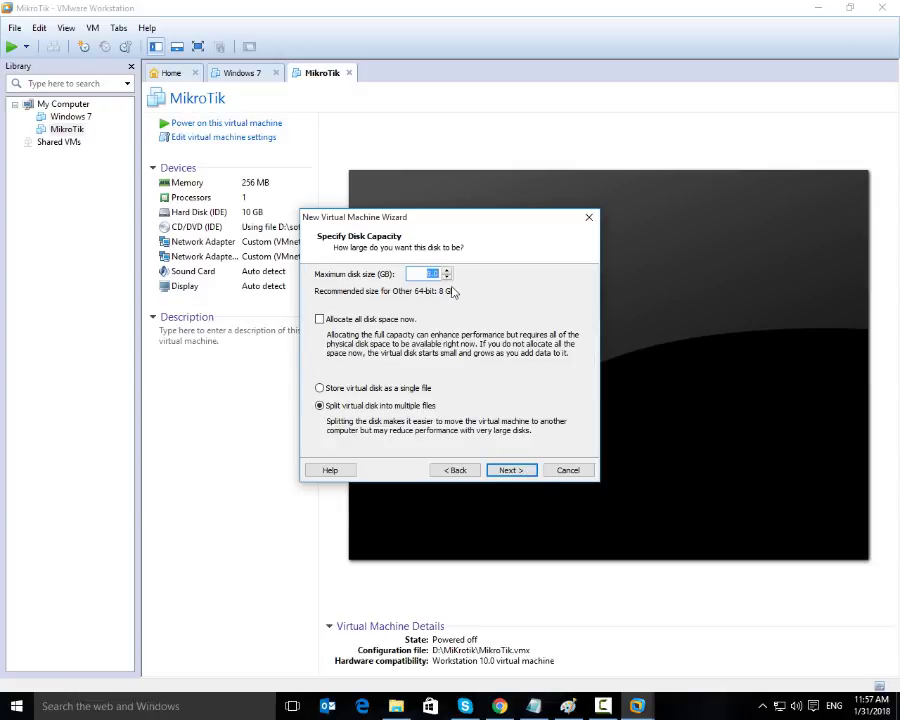
pyautogui.write('10')
pyautogui.click(522, 474)
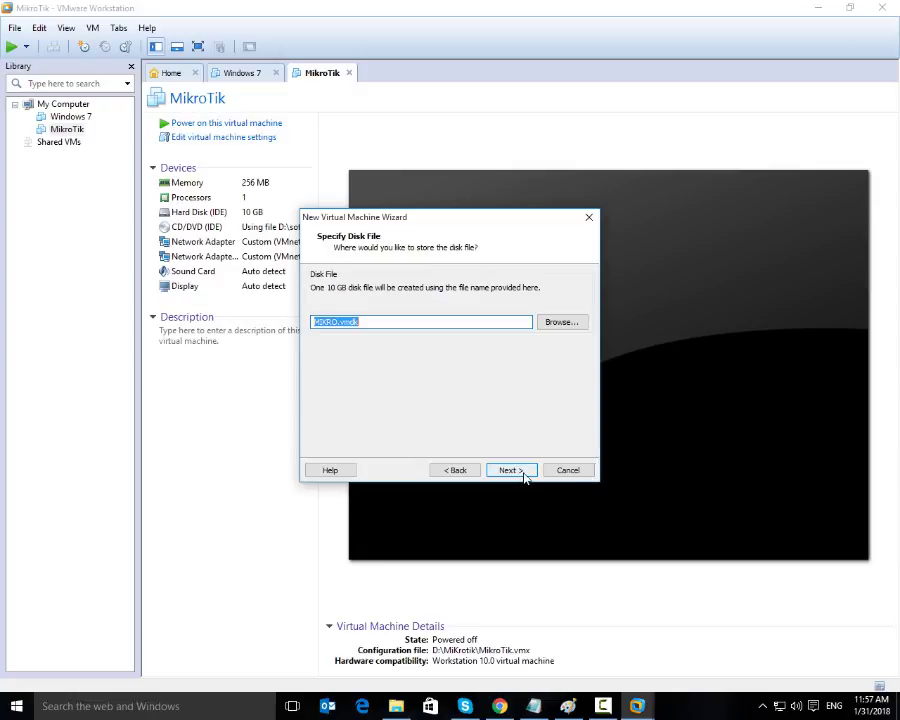
# Store the virtual disk file MIKRO.vmdk in D:\12mikro and finish creating the virtual machine.
pyautogui.click(566, 321)
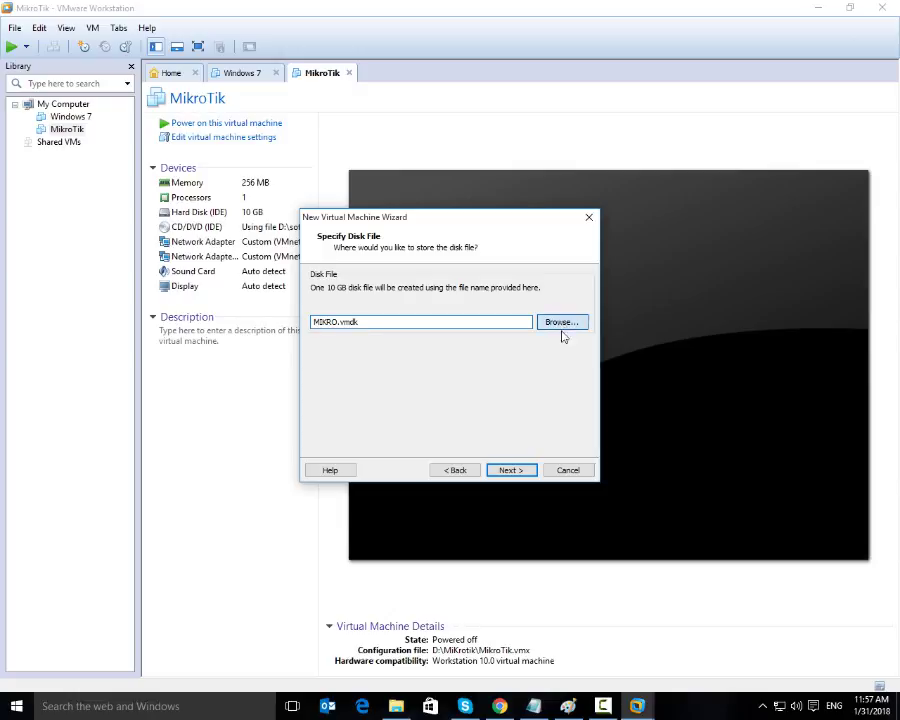
pyautogui.click(367, 483)
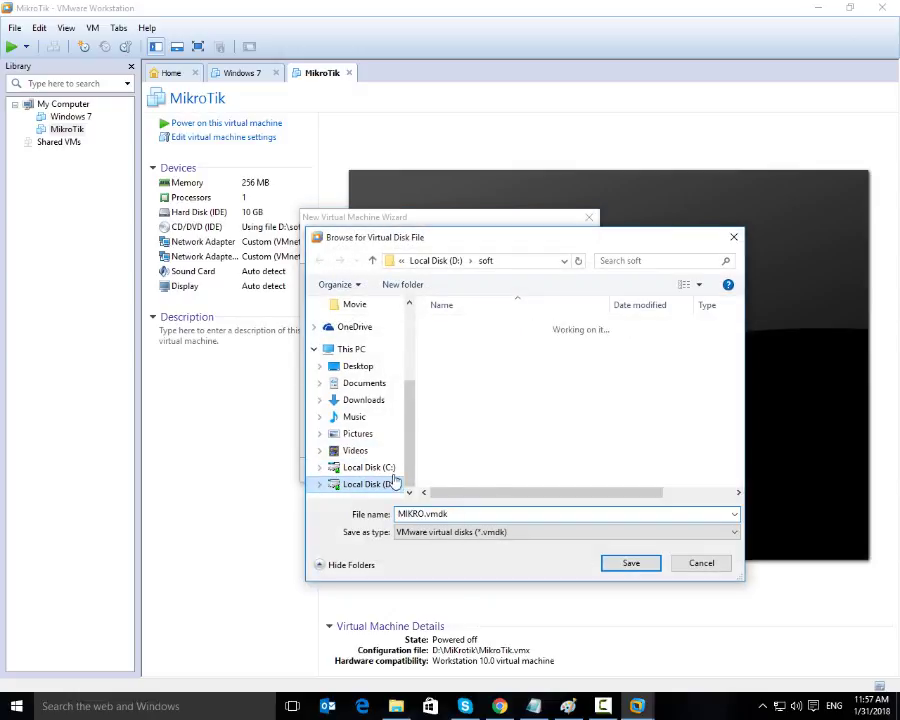
pyautogui.click(467, 401)
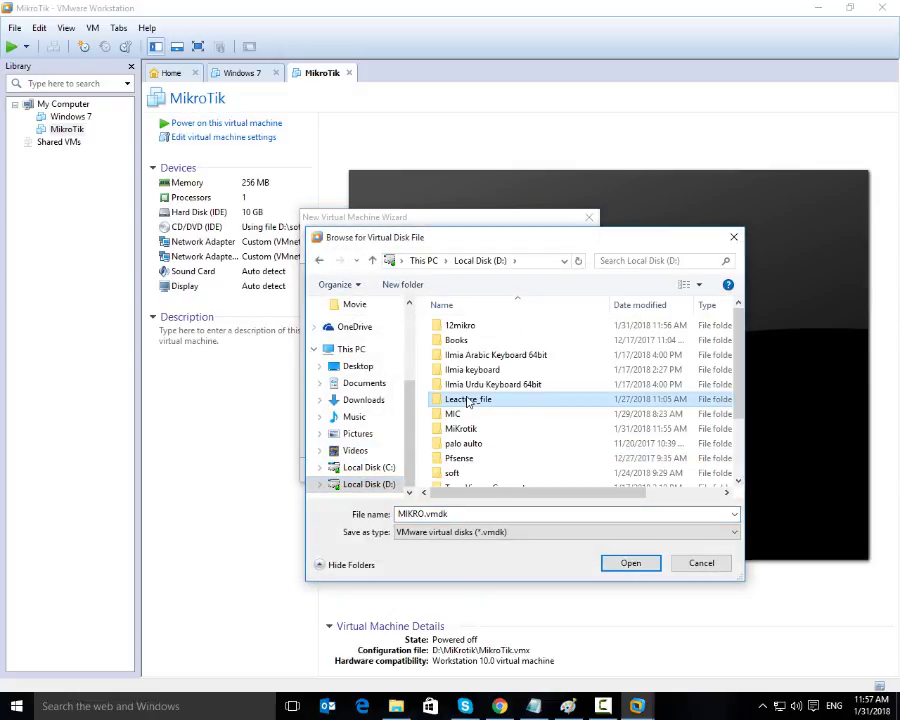
pyautogui.click(458, 326)
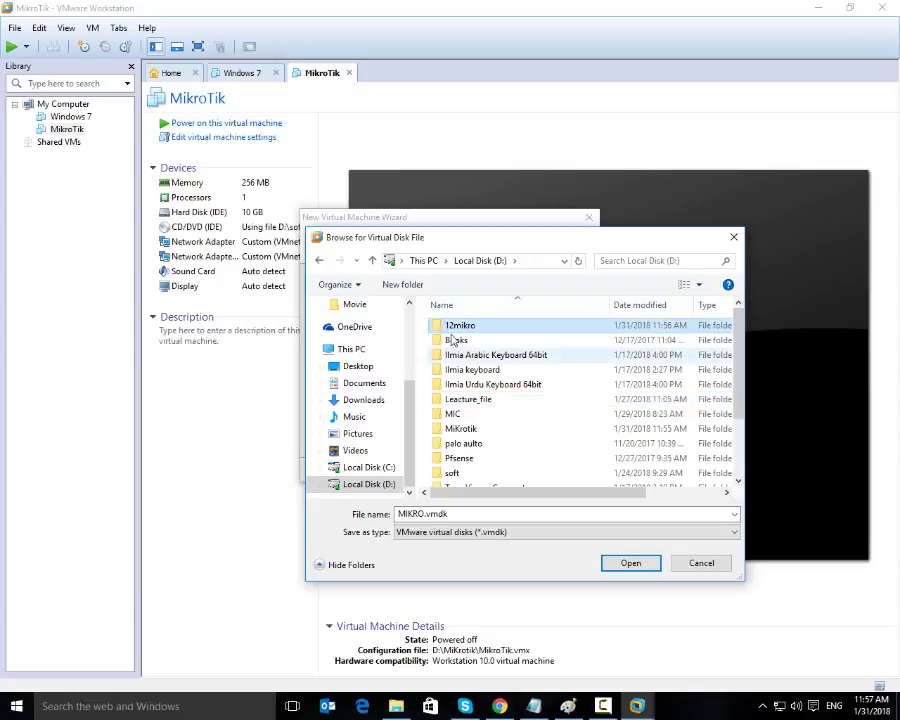
pyautogui.click(630, 563)
pyautogui.click(617, 565)
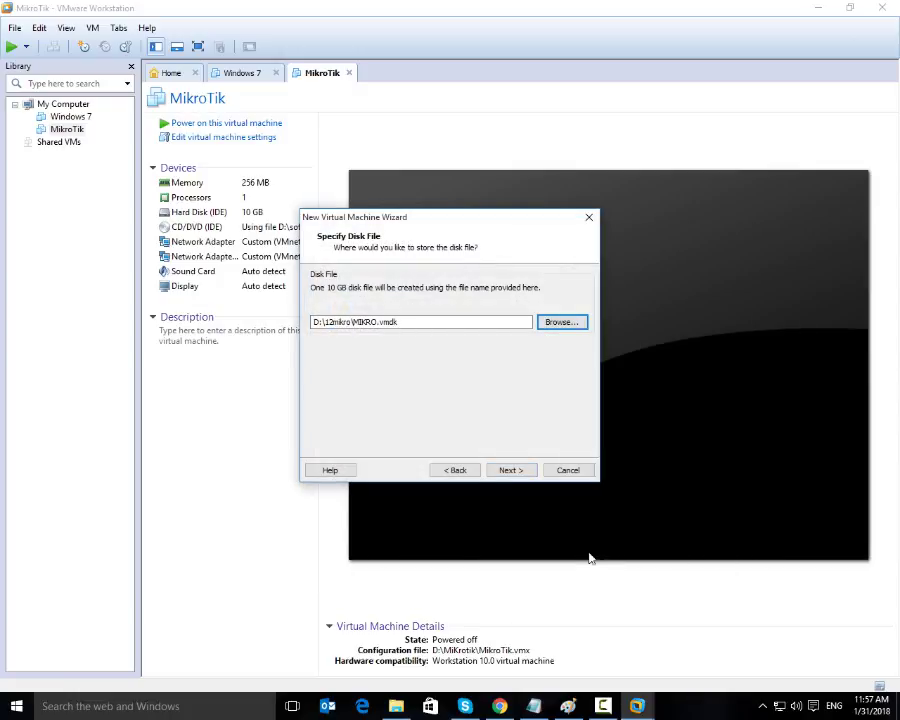
pyautogui.click(516, 470)
pyautogui.click(512, 470)
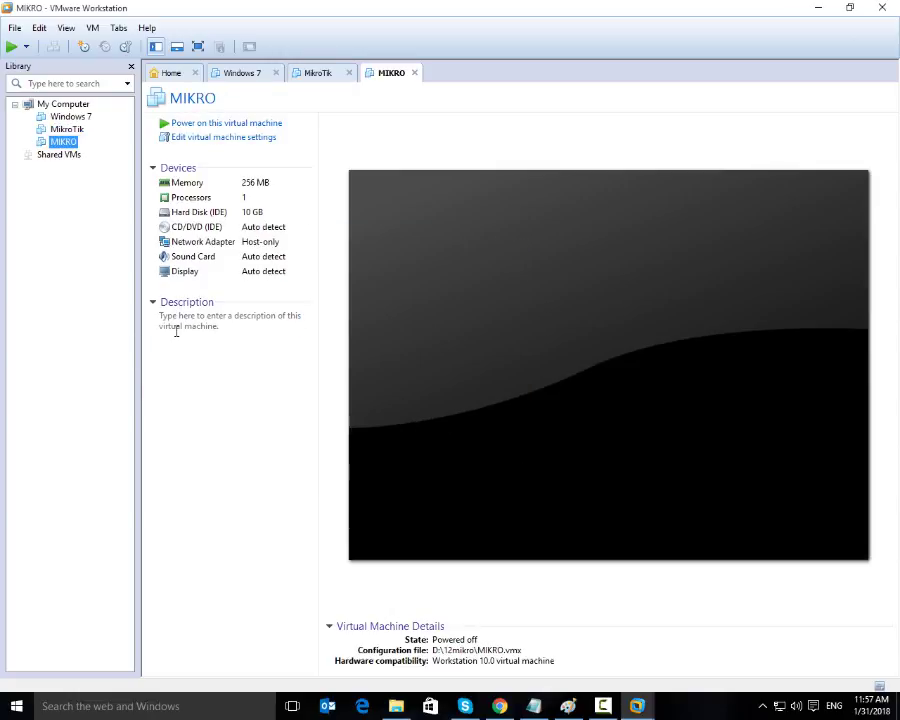
# Add a second network adapter with host-only networking to the MIKRO virtual machine, review both adapters and save the settings.
pyautogui.click(232, 242)
pyautogui.press('Return')
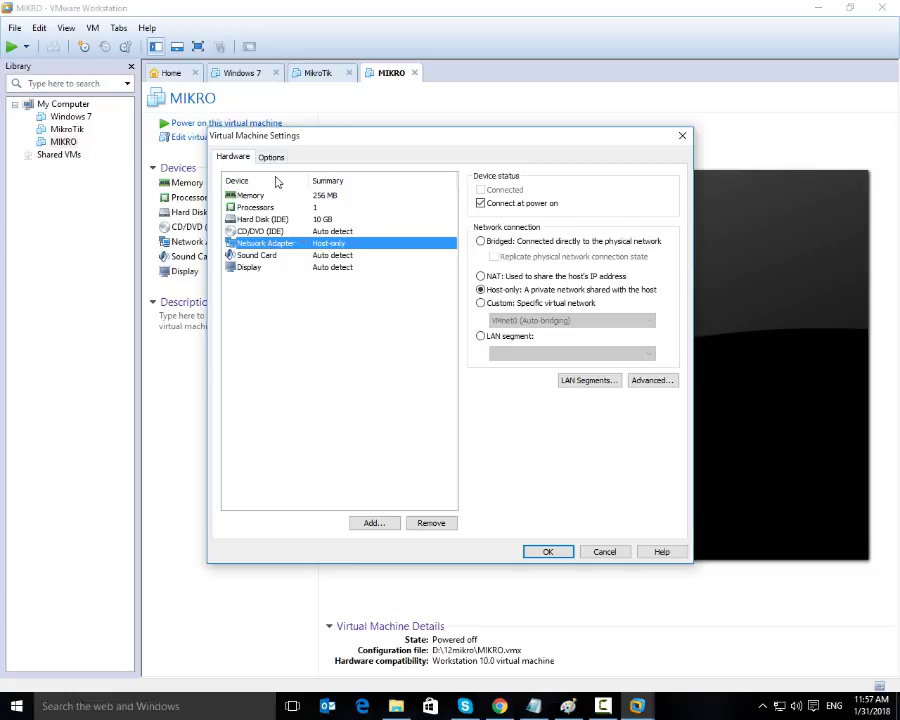
pyautogui.click(382, 525)
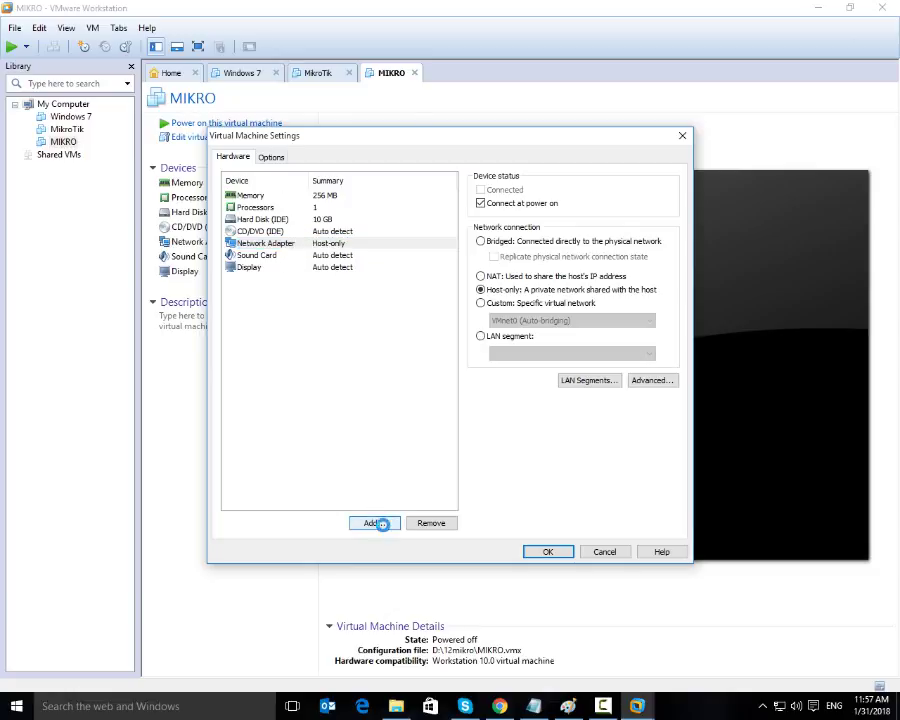
pyautogui.click(360, 337)
pyautogui.click(512, 469)
pyautogui.click(374, 348)
pyautogui.click(507, 470)
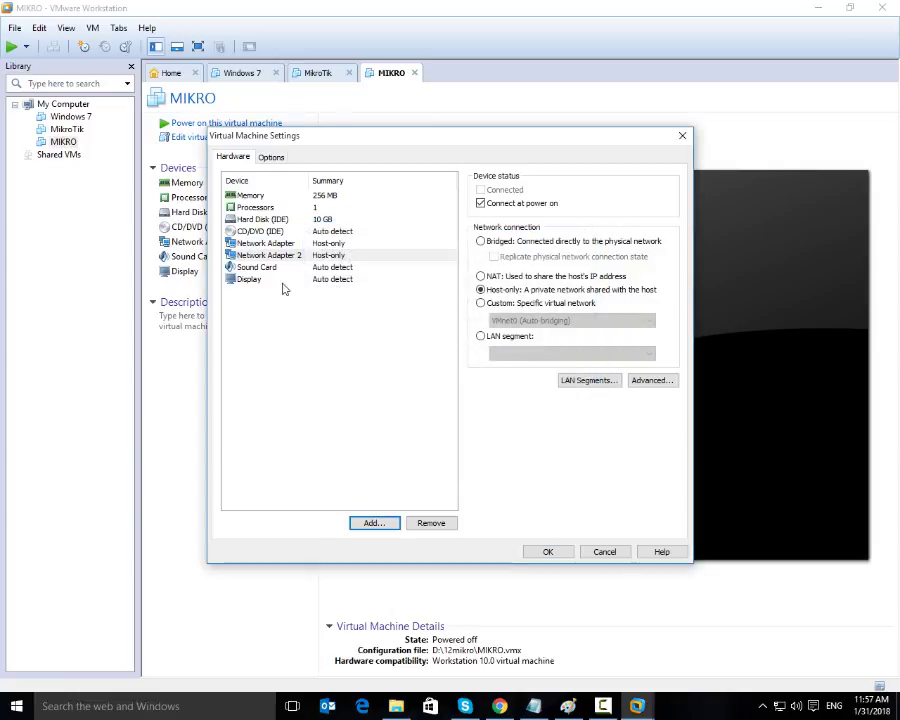
pyautogui.click(280, 244)
pyautogui.click(283, 256)
pyautogui.click(280, 244)
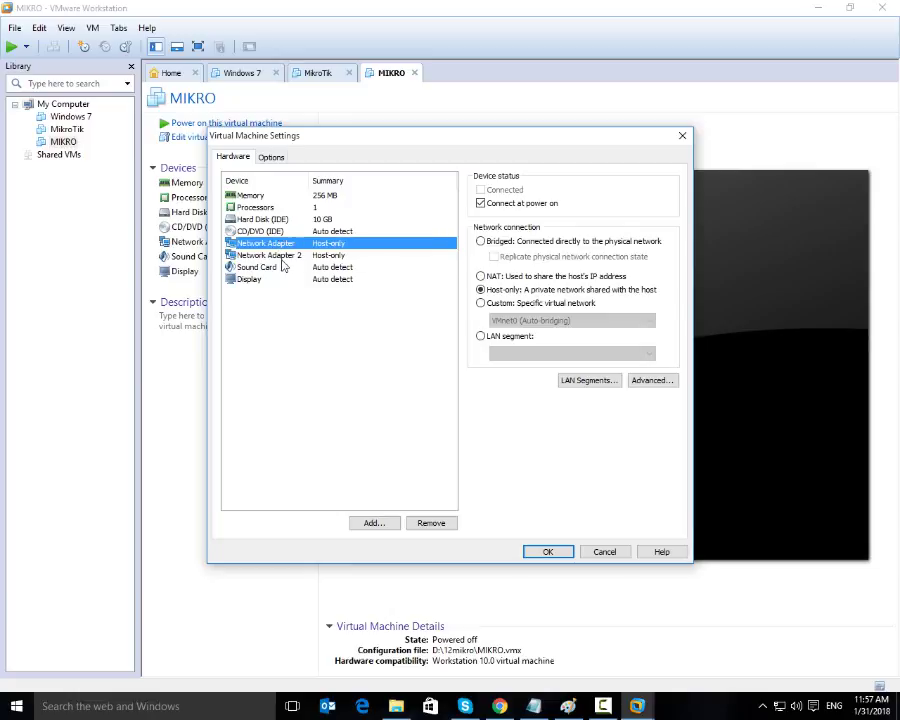
pyautogui.click(286, 254)
pyautogui.click(280, 244)
pyautogui.click(567, 553)
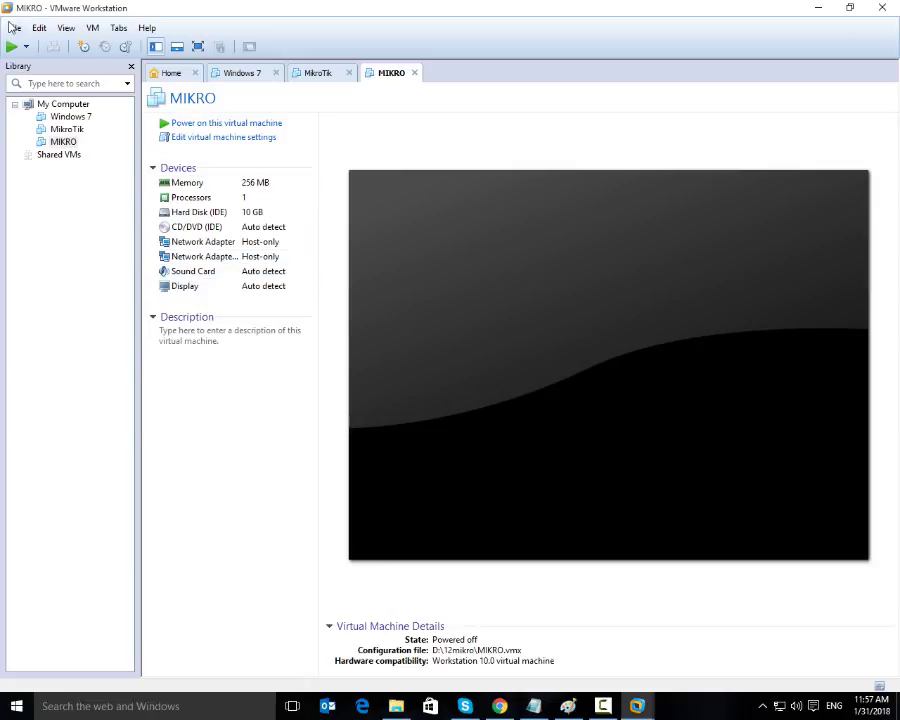
# Check the MikroTik download page in Chrome, and attach mikrotik-6.41.iso from D:\soft as the MIKRO virtual machine's CD/DVD image.
pyautogui.rightClick(64, 141)
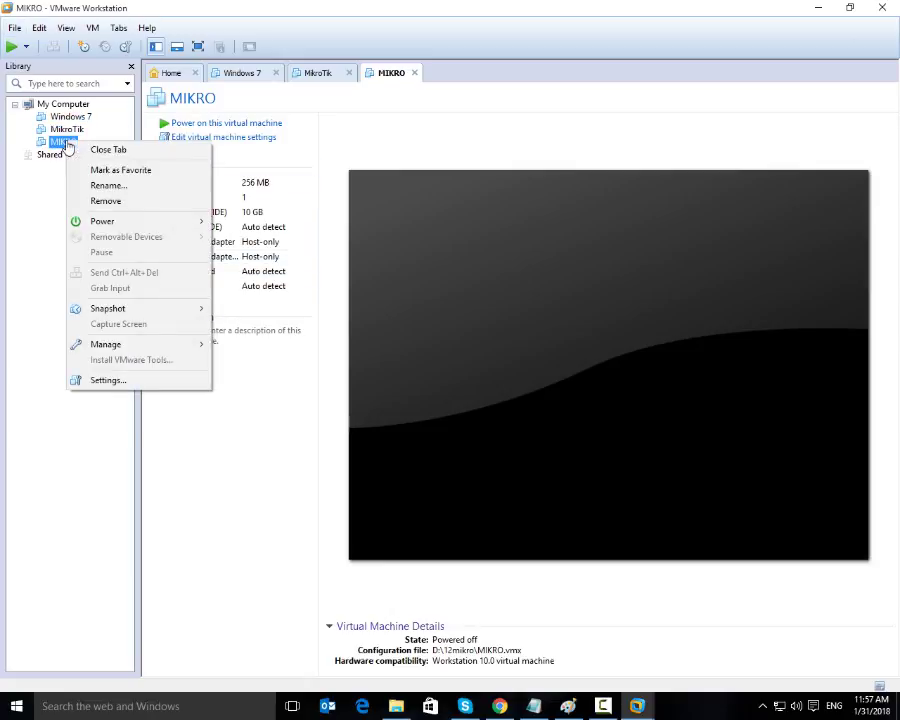
pyautogui.click(178, 385)
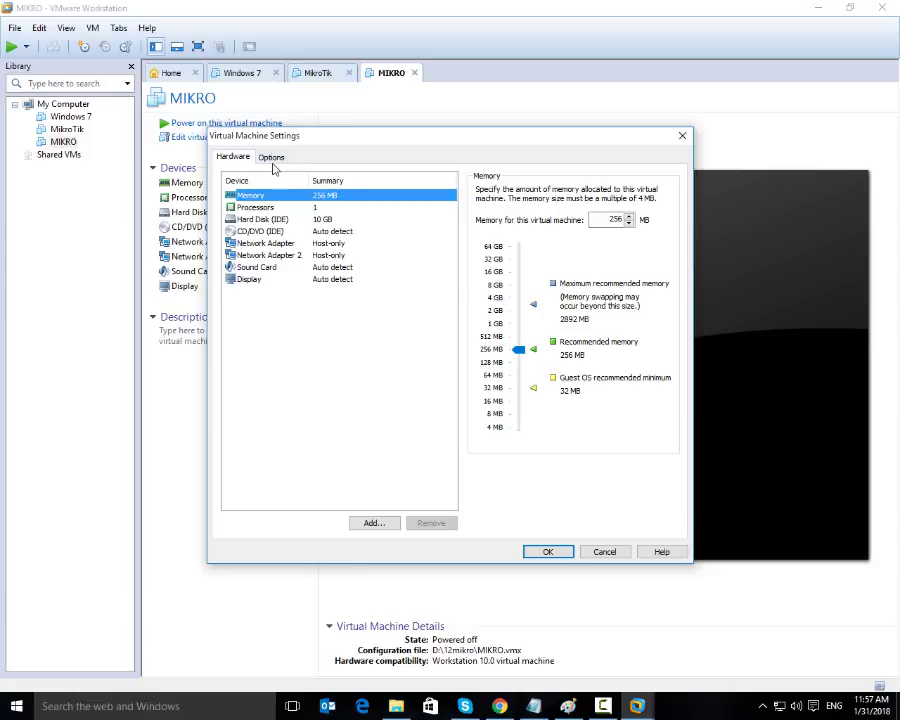
pyautogui.click(268, 231)
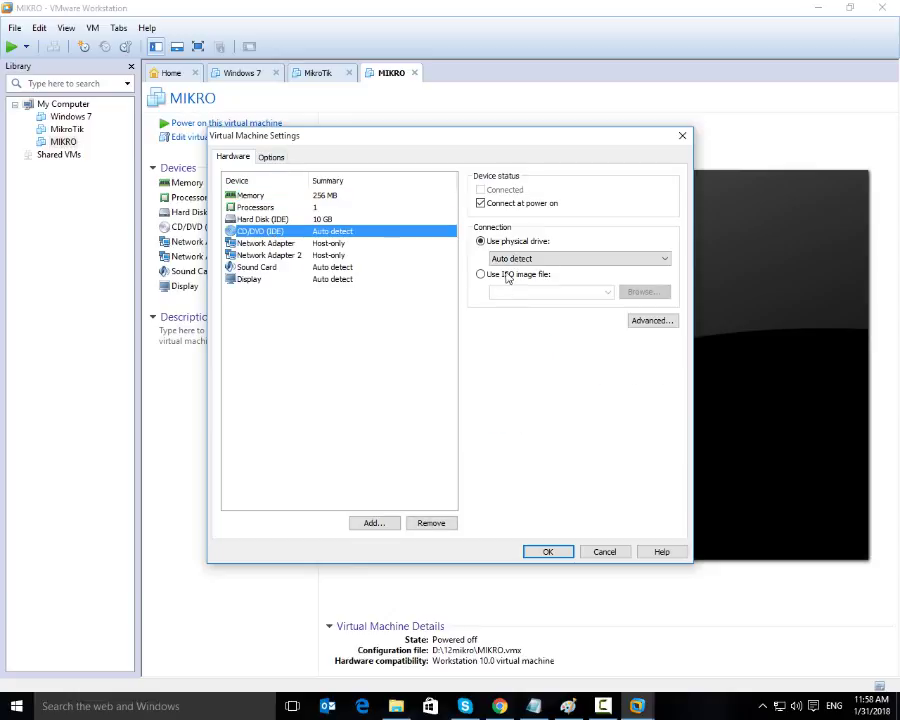
pyautogui.click(481, 274)
pyautogui.click(660, 296)
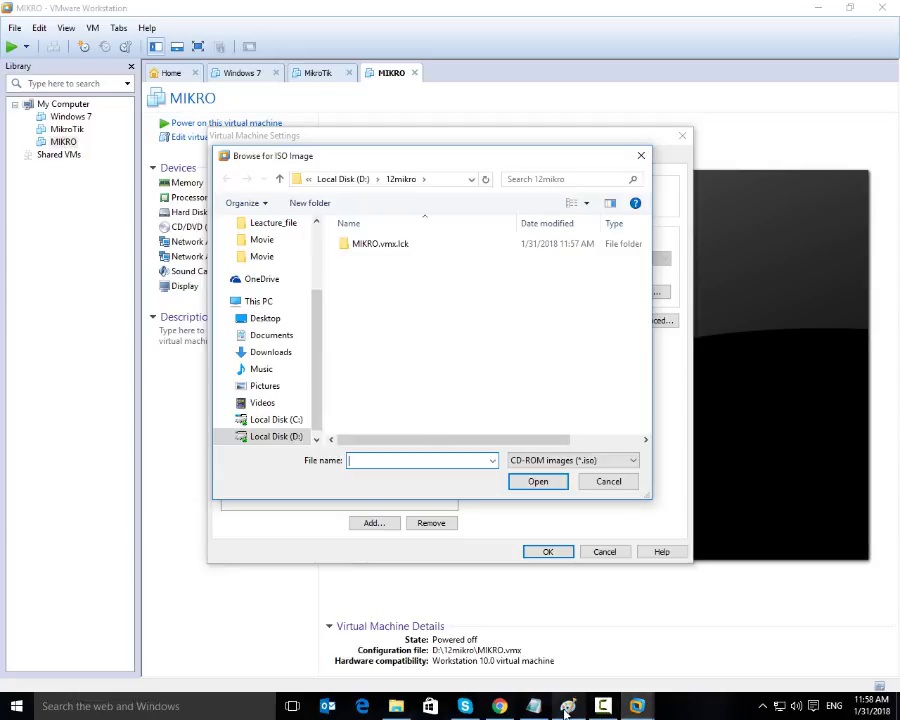
pyautogui.click(513, 711)
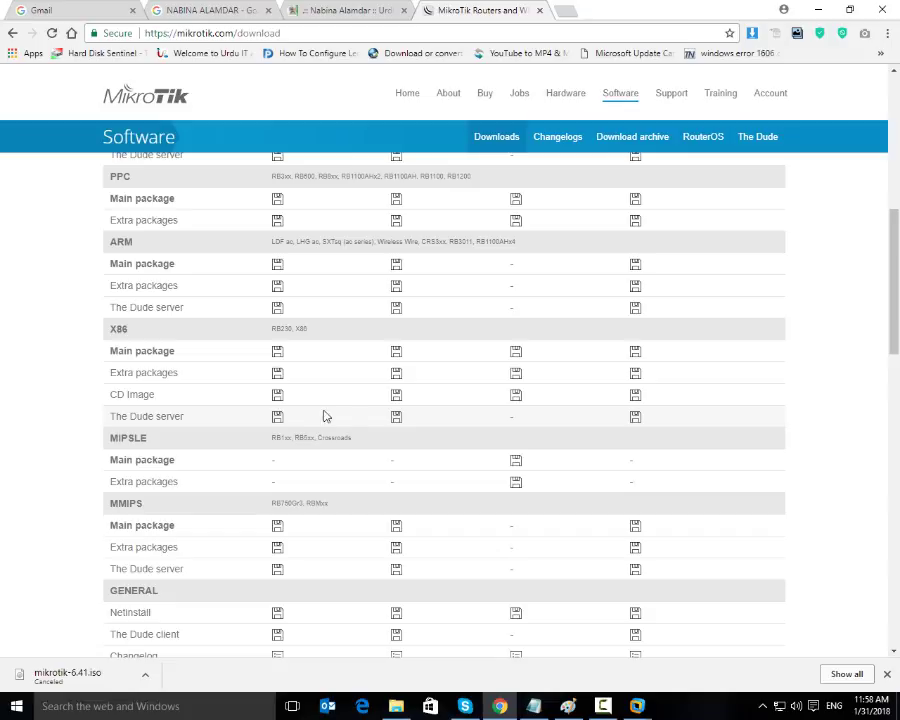
pyautogui.click(829, 10)
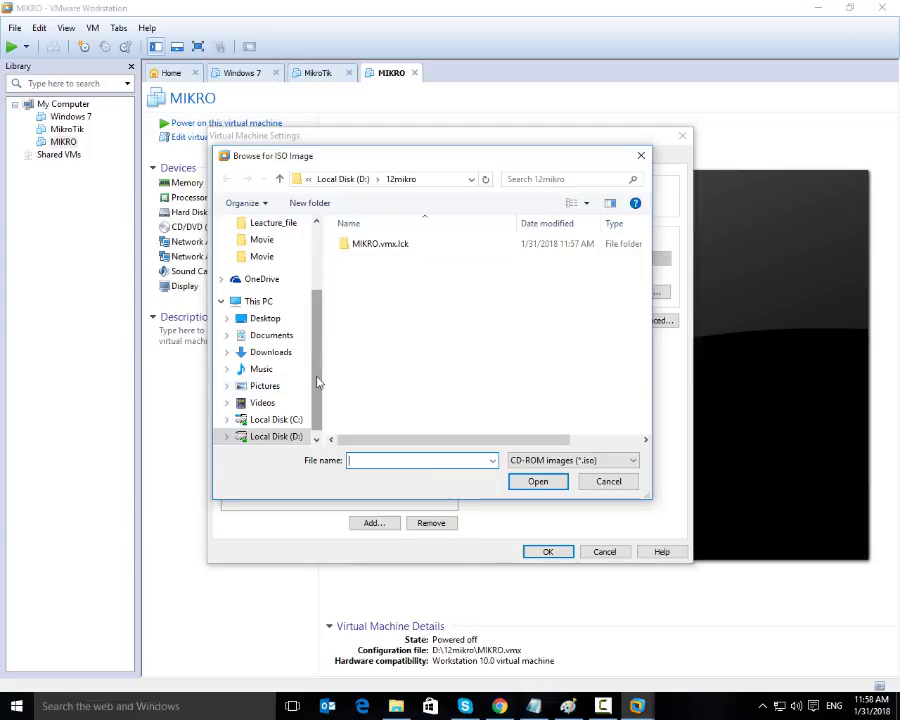
pyautogui.click(278, 437)
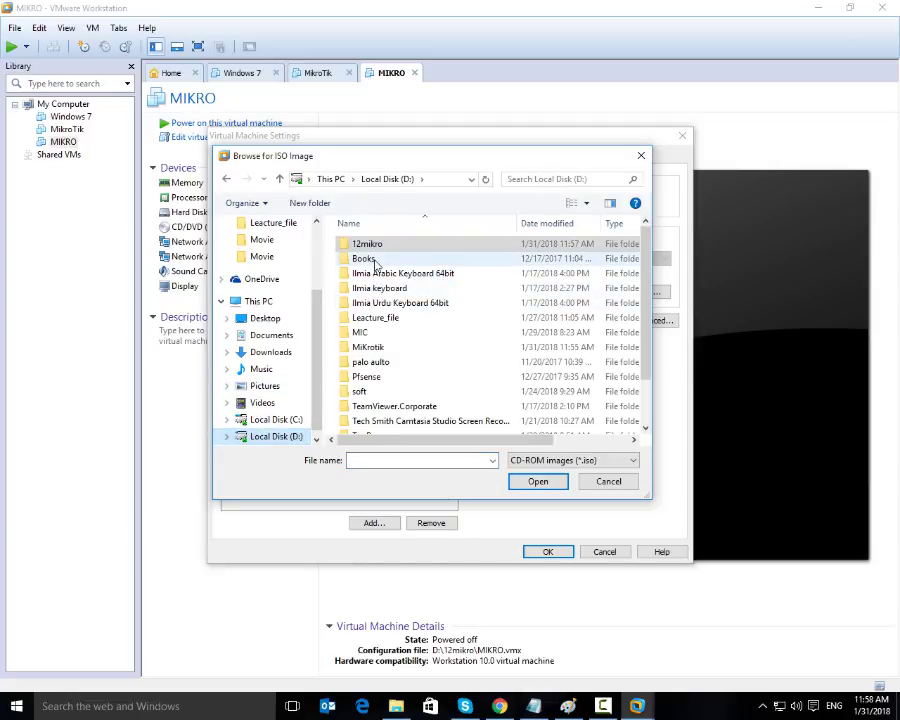
pyautogui.doubleClick(376, 393)
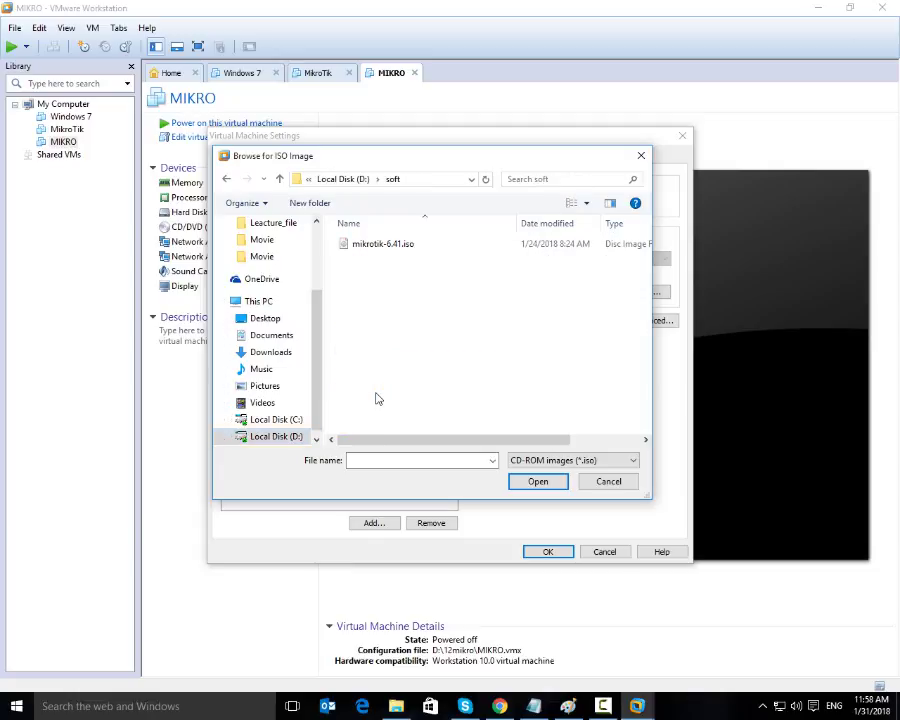
pyautogui.click(384, 250)
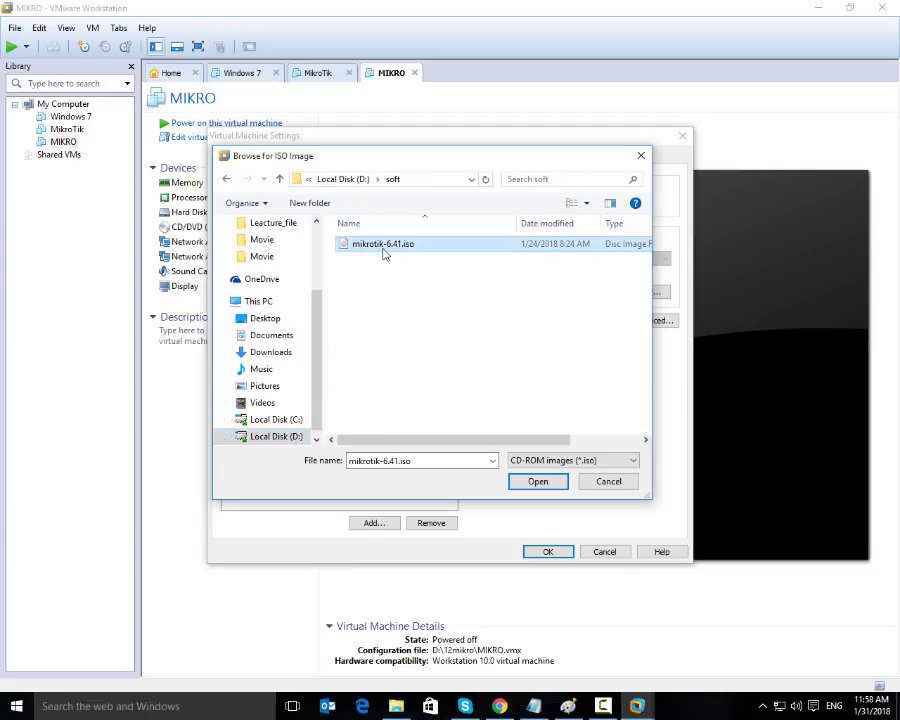
pyautogui.click(534, 484)
pyautogui.click(549, 552)
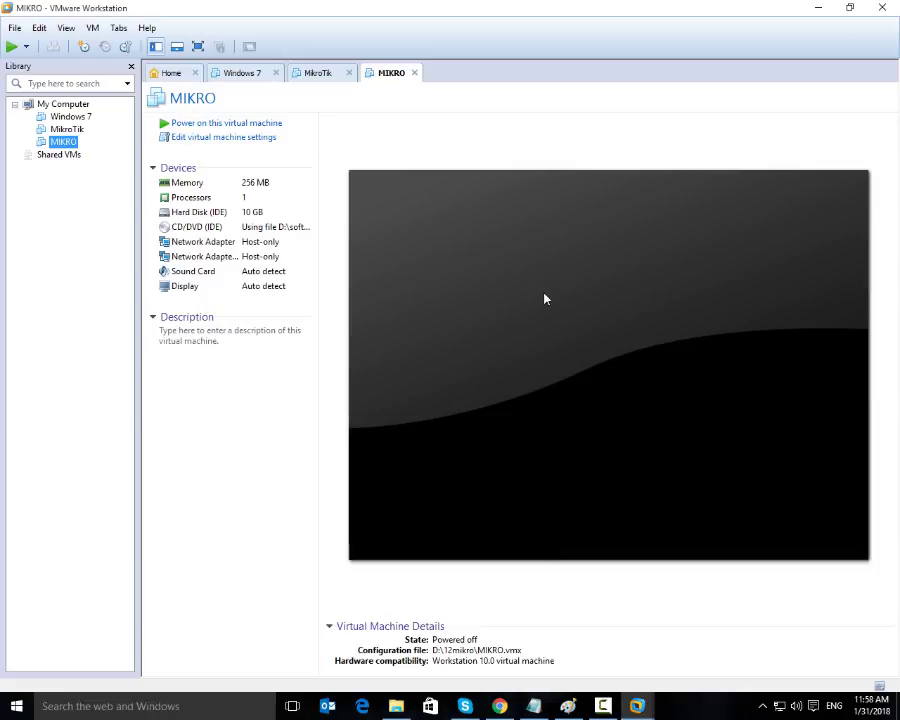
# Power on the MIKRO virtual machine in full screen and select all packages in the MikroTik installer.
pyautogui.click(244, 127)
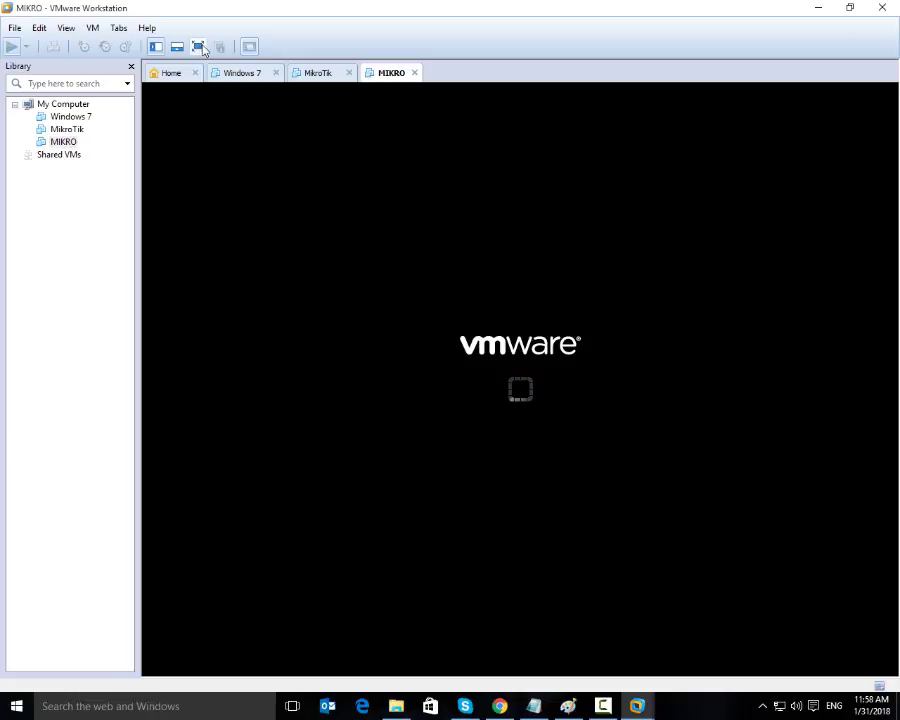
pyautogui.click(199, 47)
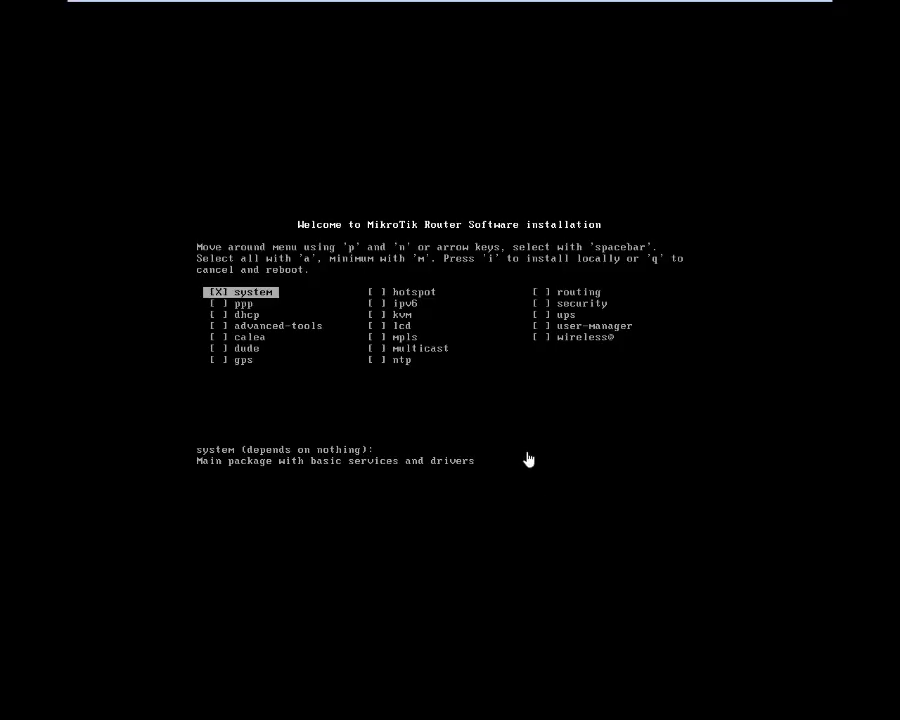
pyautogui.click(364, 312)
pyautogui.press('a')
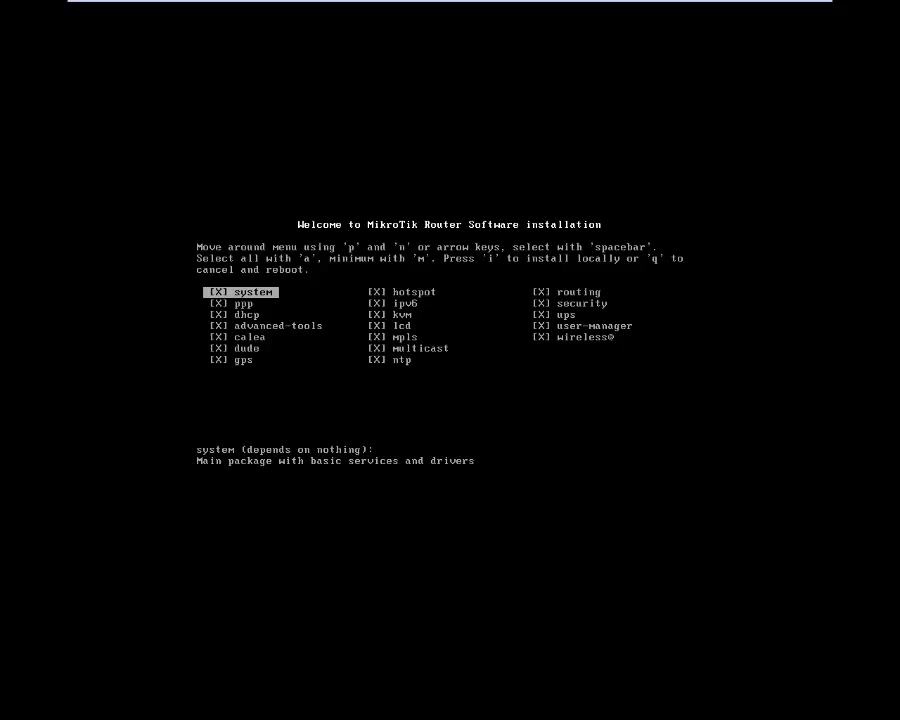
pyautogui.hotkey('ctrl', 'alt')
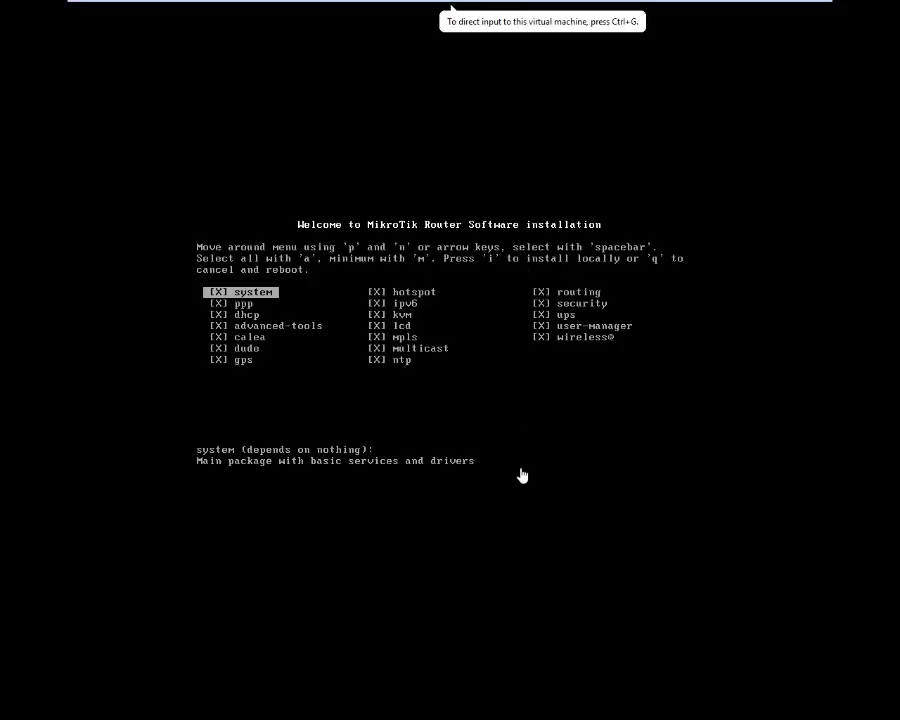
# Start the local installation of the selected packages and decline keeping the old configuration.
pyautogui.click(366, 331)
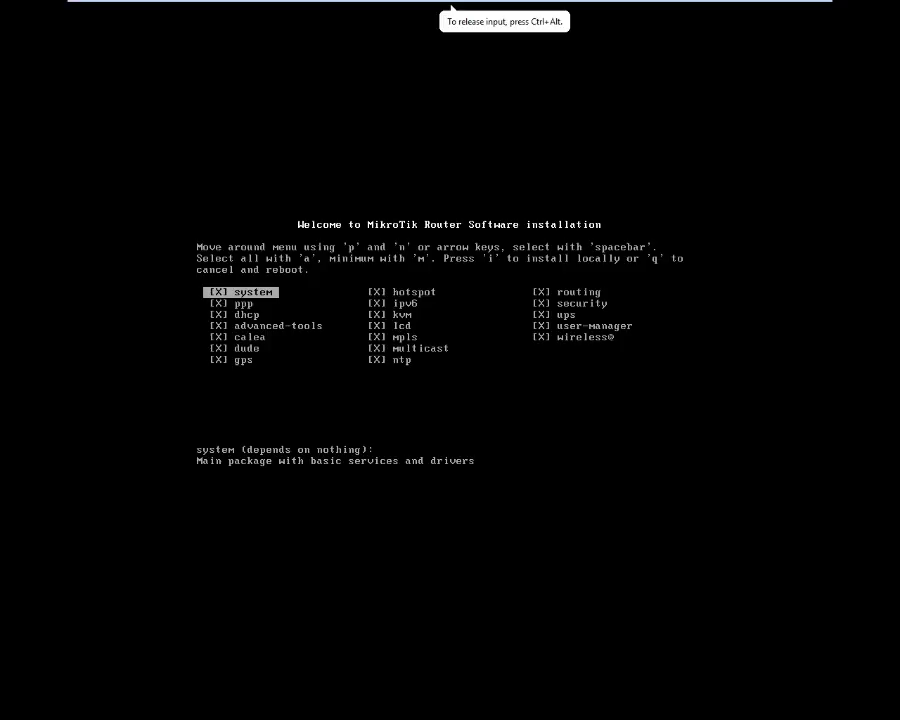
pyautogui.press('i')
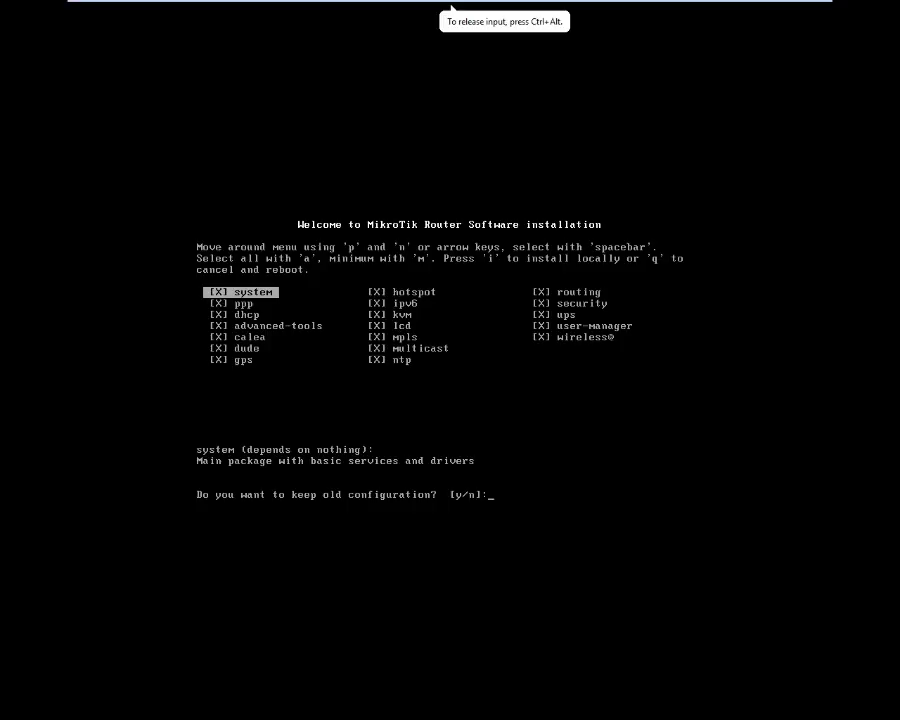
pyautogui.hotkey('ctrl', 'alt')
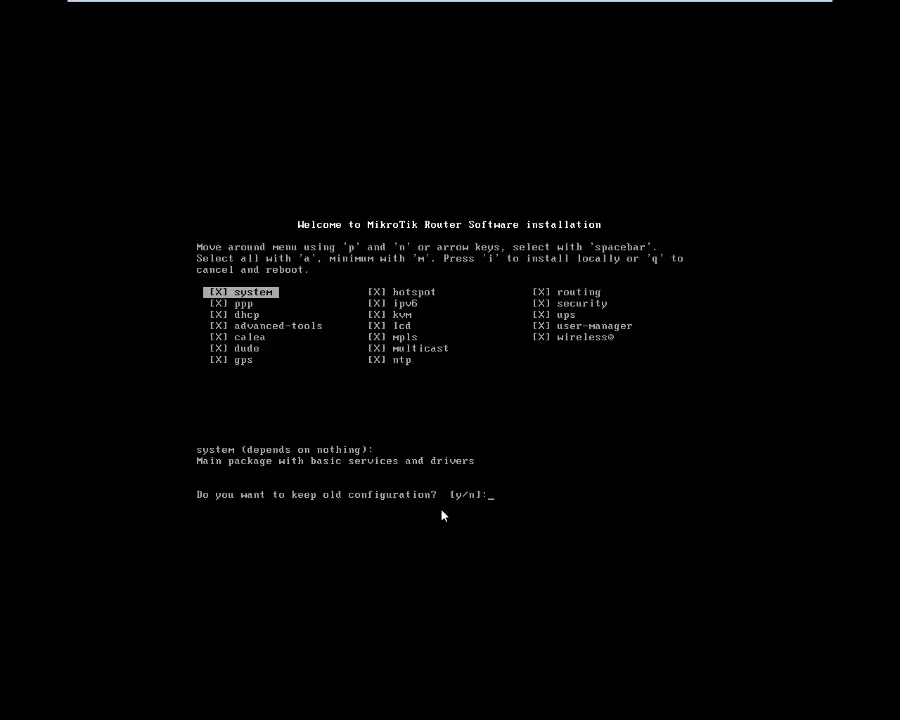
pyautogui.click(506, 469)
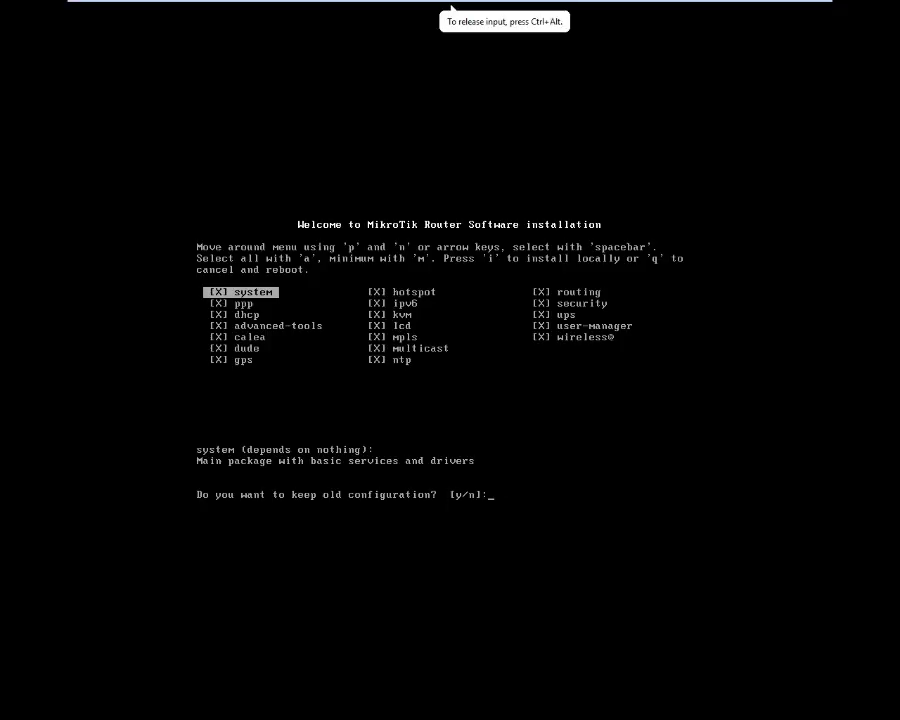
pyautogui.write('n]:')
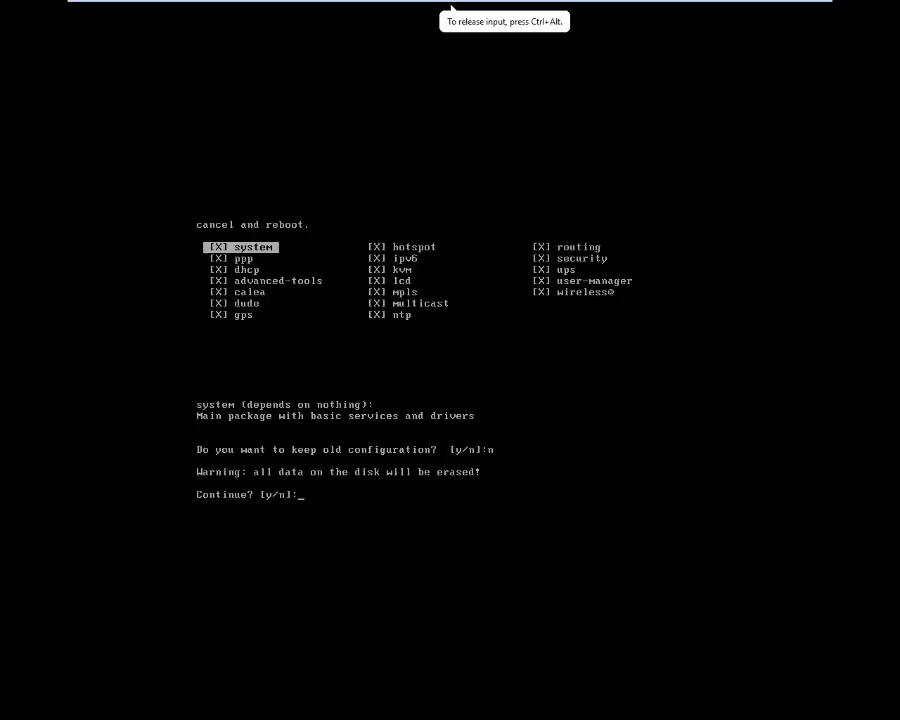